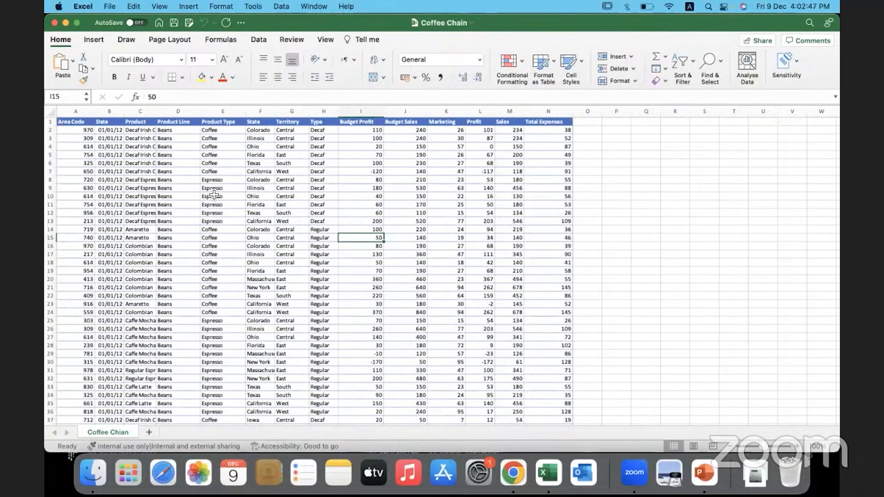
Apply the Short Date format to the Date column and widen the column.
{"action": "left_click", "coordinate": [109, 111]}
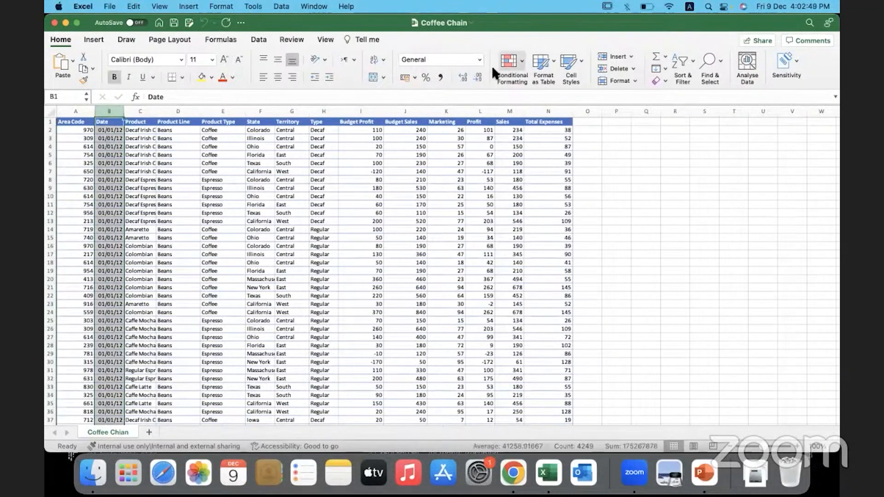
{"action": "left_click", "coordinate": [479, 60]}
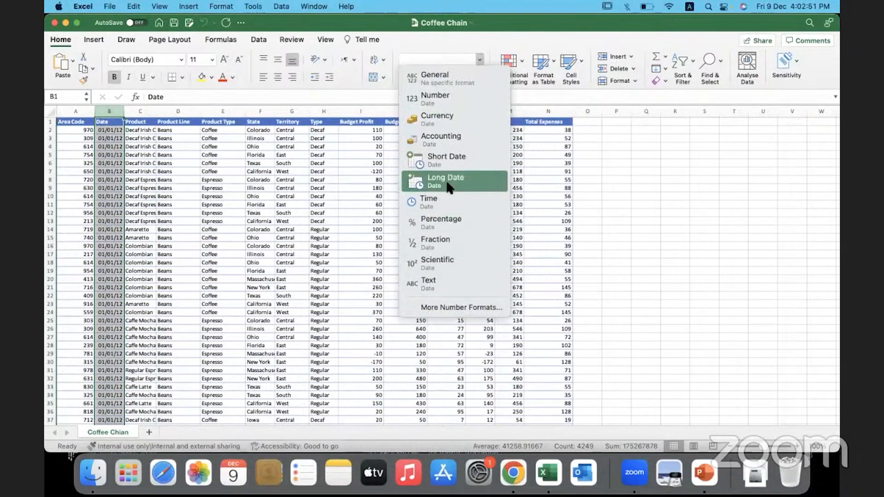
{"action": "left_click", "coordinate": [447, 159]}
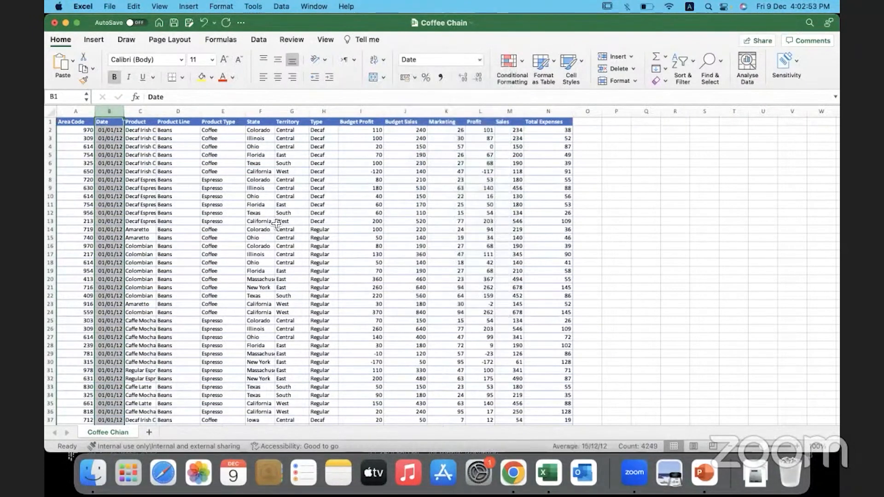
{"action": "left_click", "coordinate": [118, 141]}
{"action": "left_click_drag", "start_coordinate": [124, 112], "coordinate": [146, 112]}
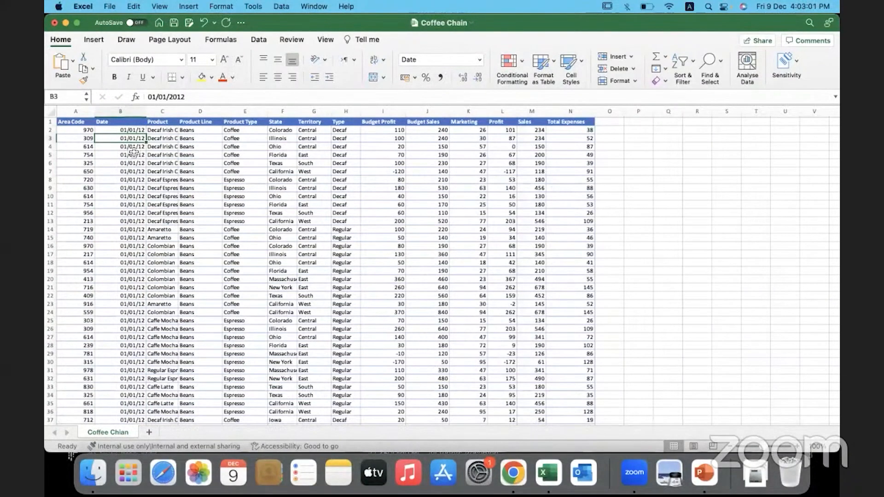
{"action": "left_click", "coordinate": [134, 113]}
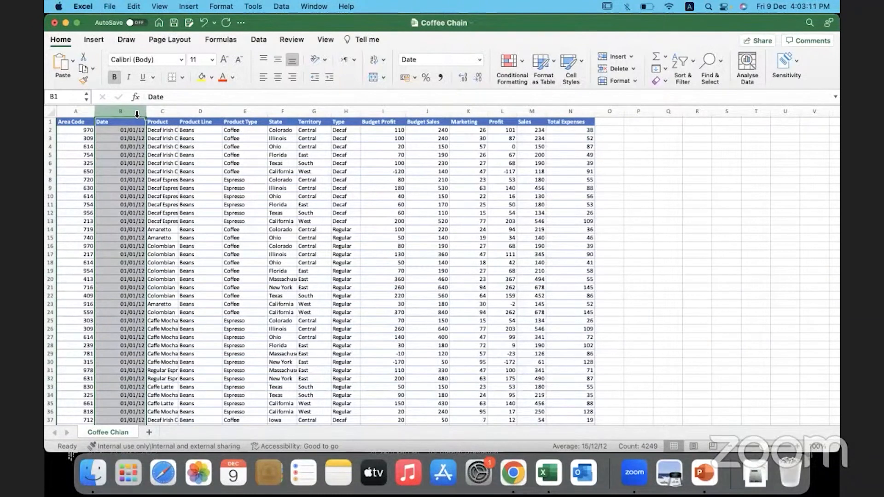
Convert the data range $A$1:$N$4249 into a table with headers.
{"action": "left_click", "coordinate": [279, 214]}
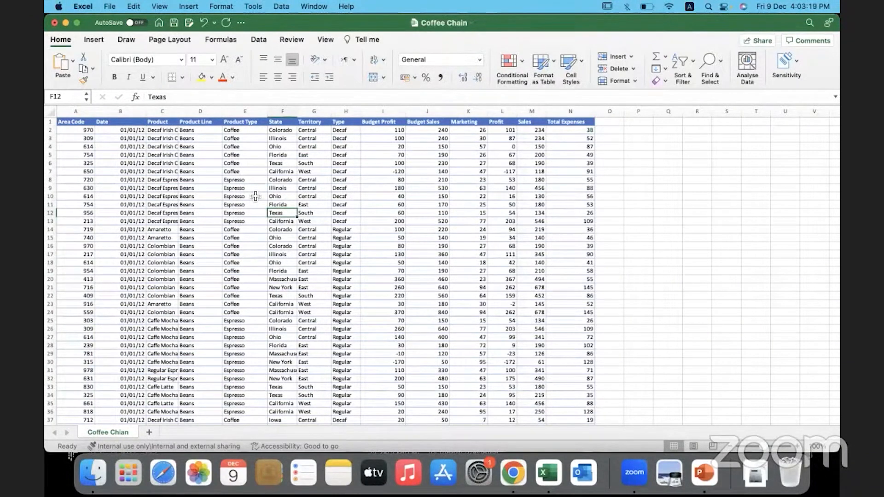
{"action": "key", "text": "super+t"}
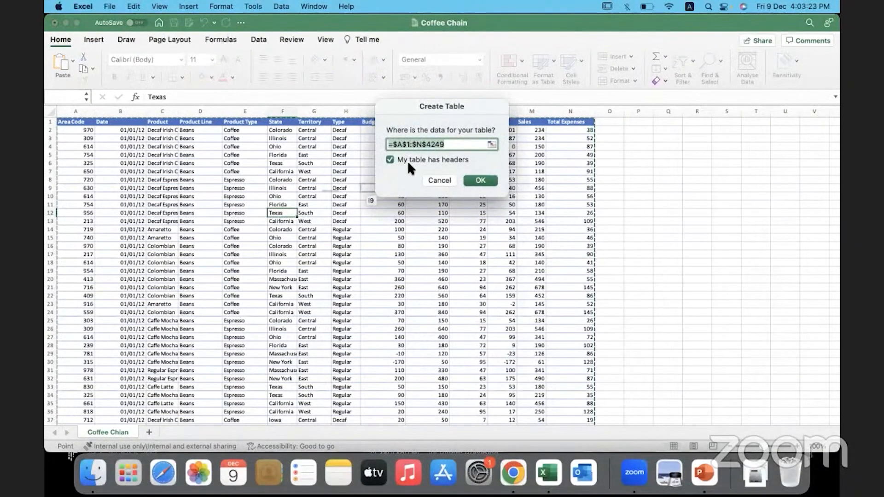
{"action": "left_click", "coordinate": [481, 184]}
{"action": "double_click", "coordinate": [54, 76]}
{"action": "type", "text": "Coffee "}
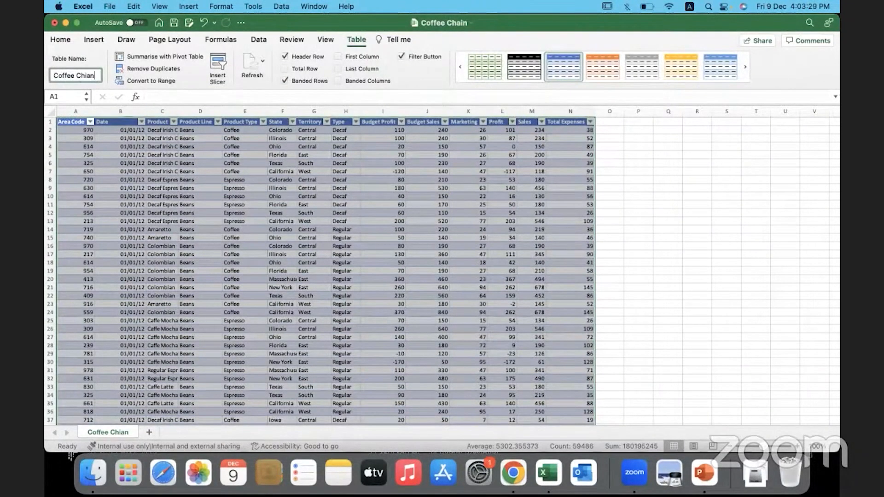
{"action": "type", "text": "Chian"}
{"action": "key", "text": "BackSpace"}
{"action": "key", "text": "BackSpace"}
{"action": "key", "text": "BackSpace"}
{"action": "key", "text": "Escape"}
Apply the grey banded style to the table and create a pivot table from it on a new worksheet.
{"action": "left_click", "coordinate": [626, 64]}
{"action": "left_click", "coordinate": [382, 220]}
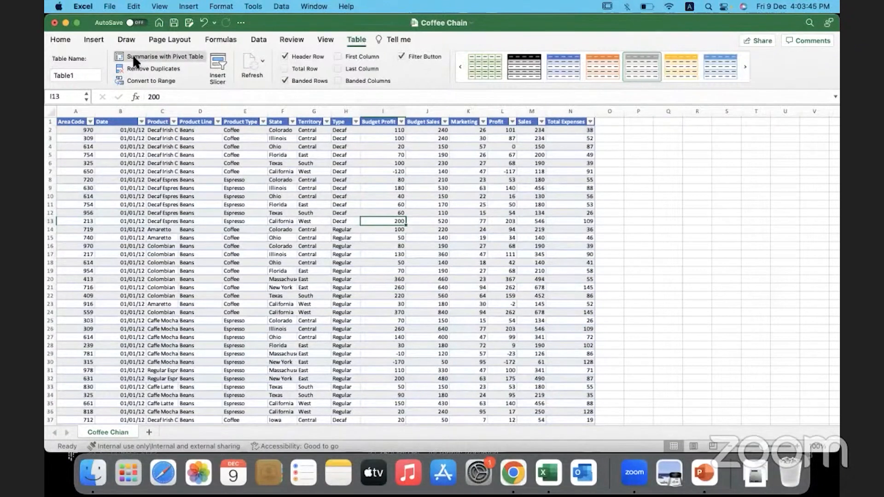
{"action": "left_click", "coordinate": [157, 56]}
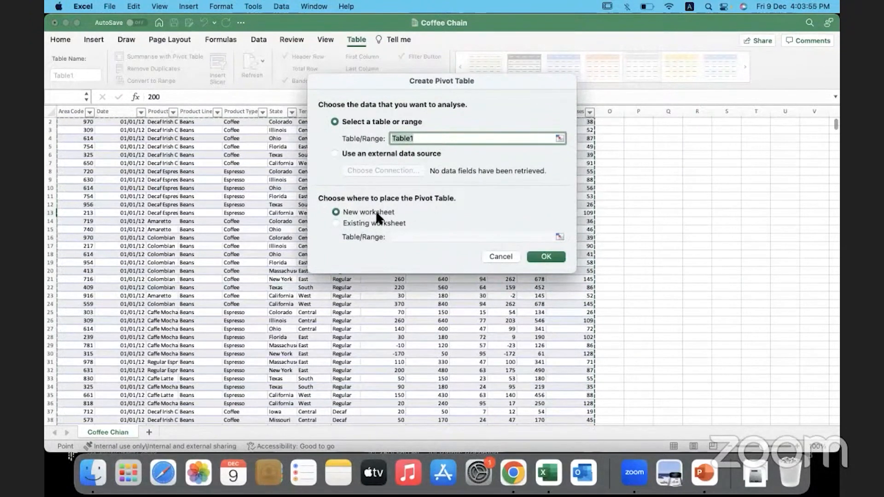
{"action": "left_click", "coordinate": [546, 257]}
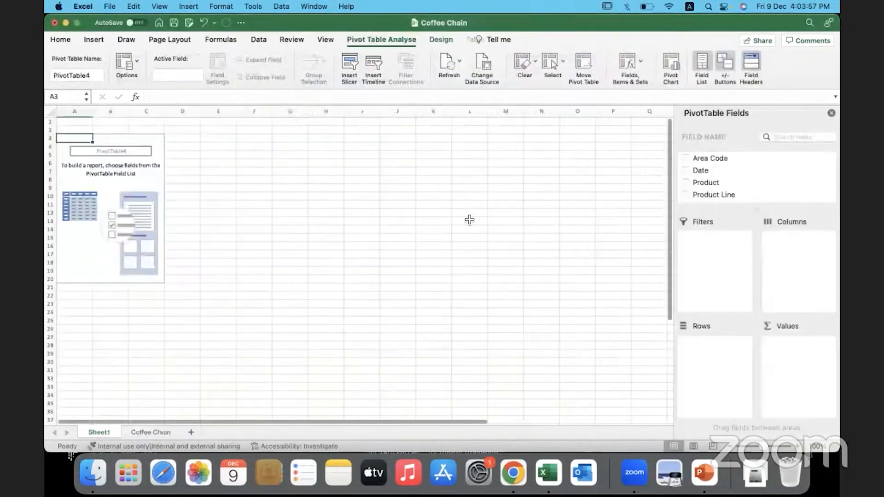
Set the font size of the entire pivot sheet to 18 and widen all its columns.
{"action": "left_click", "coordinate": [98, 76]}
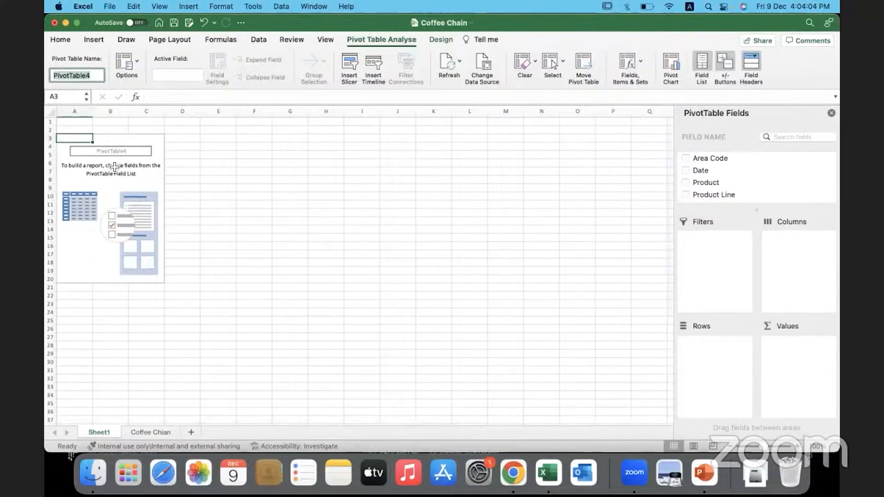
{"action": "left_click", "coordinate": [95, 247]}
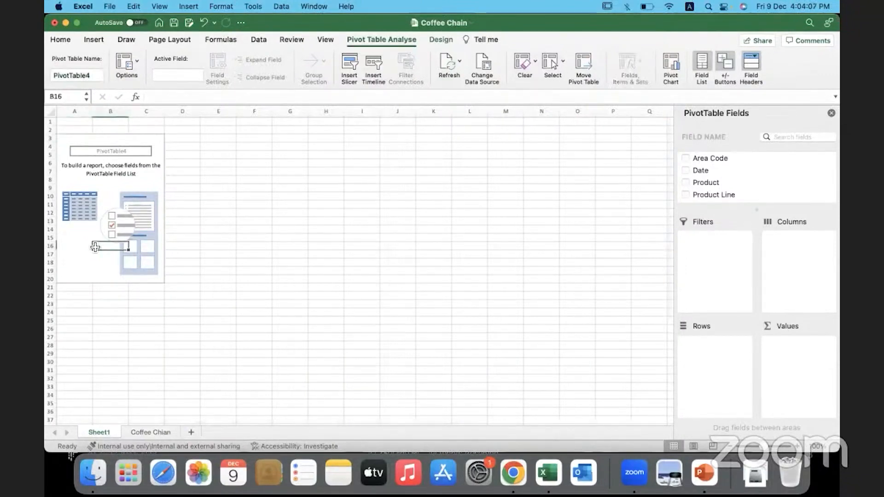
{"action": "key", "text": "super+a"}
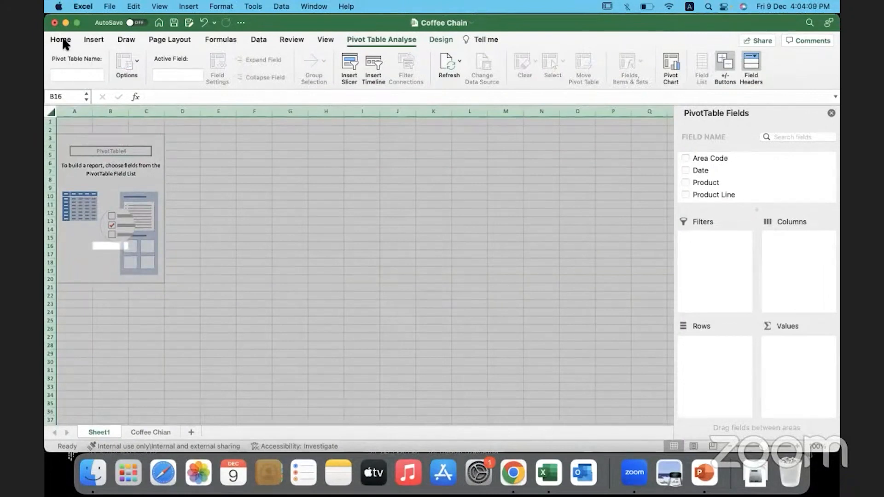
{"action": "left_click", "coordinate": [61, 40]}
{"action": "left_click", "coordinate": [211, 59]}
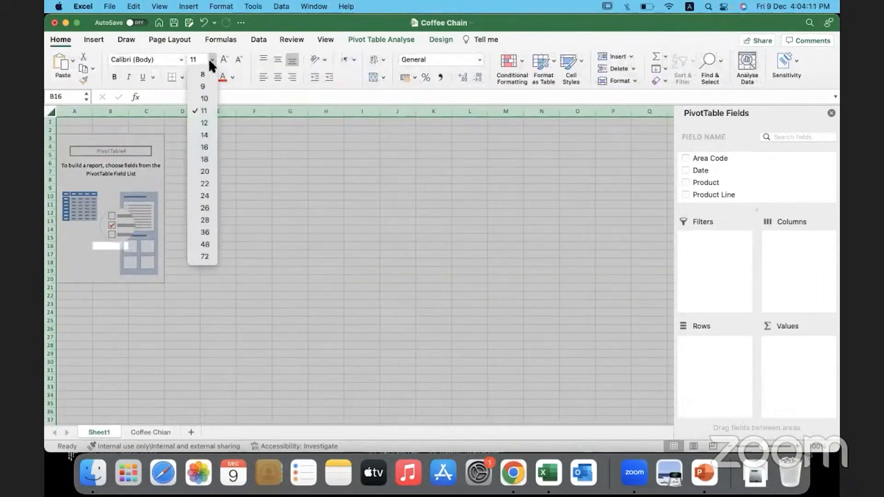
{"action": "left_click", "coordinate": [204, 160]}
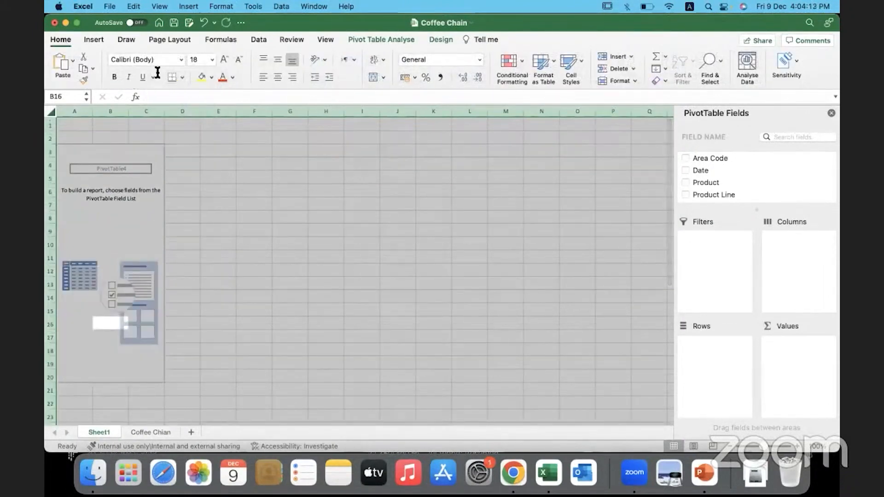
{"action": "left_click_drag", "start_coordinate": [175, 113], "coordinate": [188, 113]}
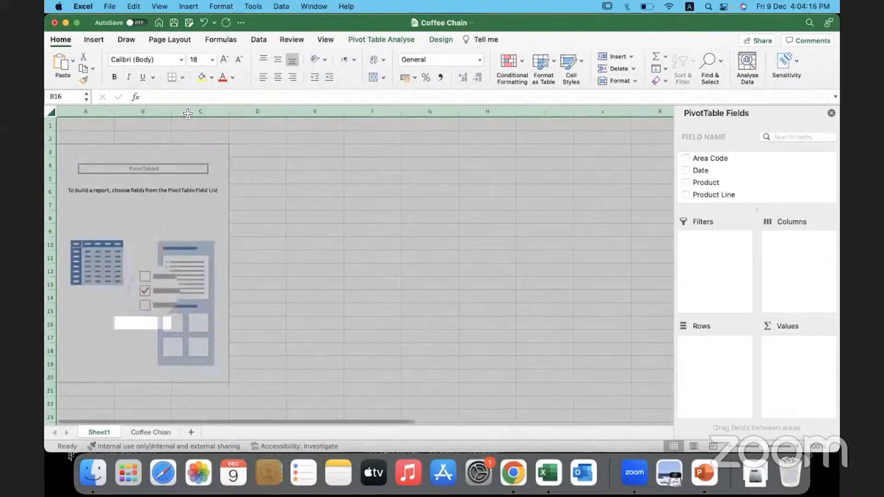
{"action": "left_click", "coordinate": [202, 161]}
{"action": "left_click", "coordinate": [165, 204]}
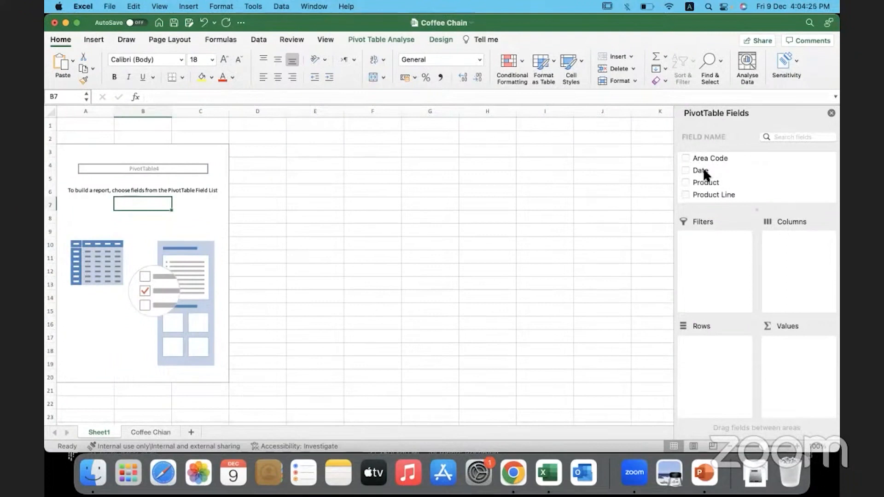
Add the Date field to the pivot table's rows and move Quarters to the columns area.
{"action": "left_click_drag", "start_coordinate": [702, 168], "coordinate": [713, 350]}
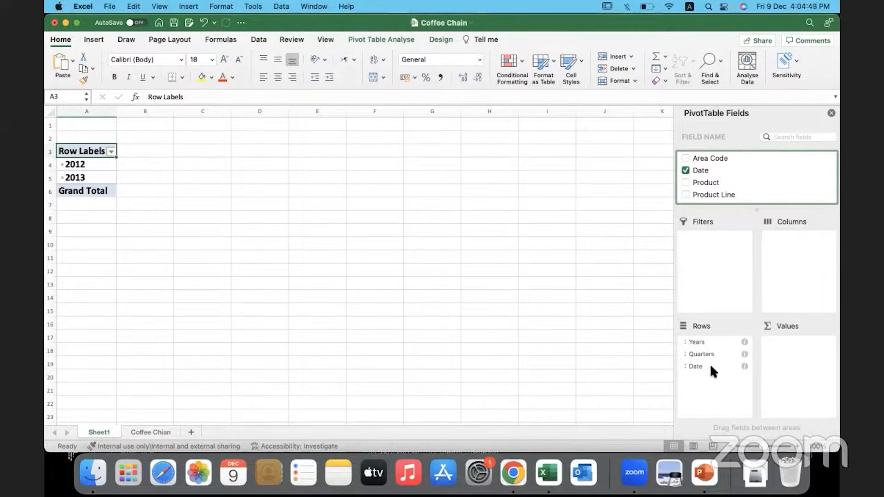
{"action": "left_click_drag", "start_coordinate": [704, 352], "coordinate": [800, 247]}
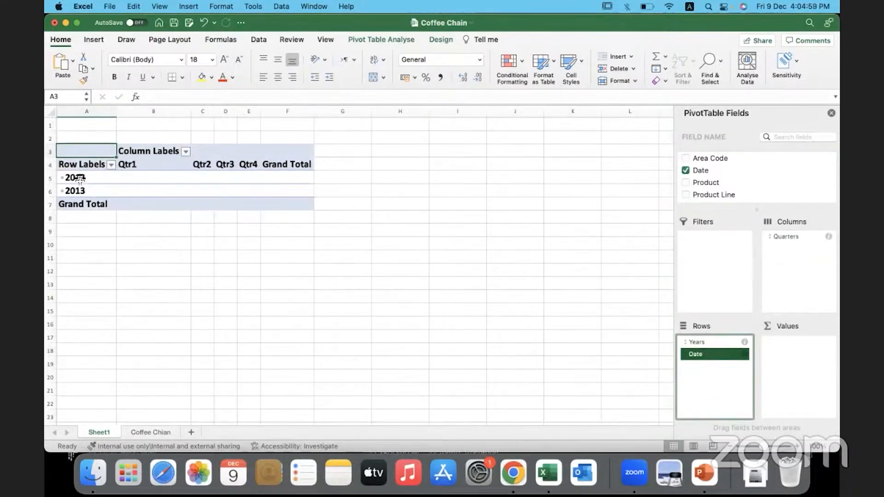
{"action": "left_click", "coordinate": [49, 177]}
{"action": "left_click", "coordinate": [50, 190]}
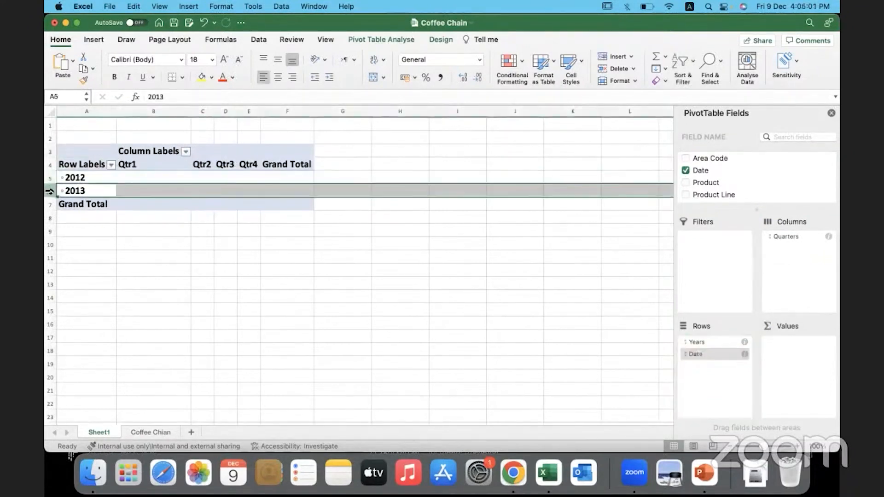
Widen the Qtr2, Qtr3 and Qtr4 columns of the pivot table equally.
{"action": "left_click", "coordinate": [136, 113]}
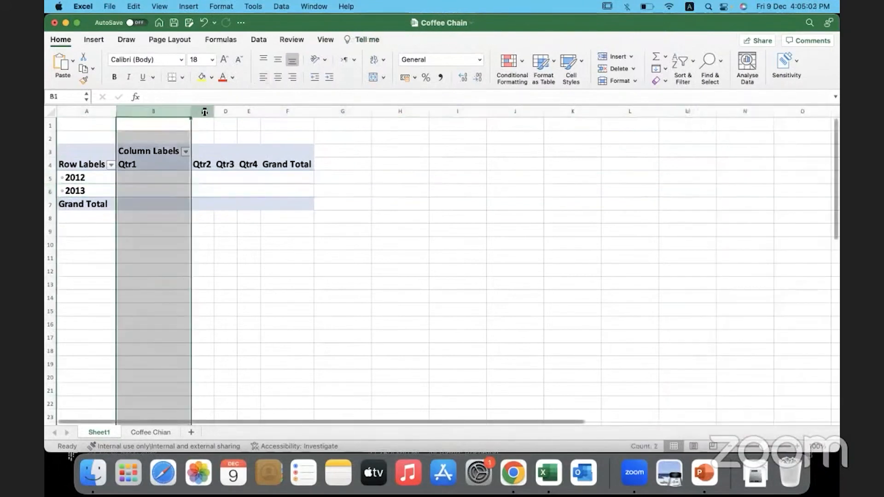
{"action": "left_click", "coordinate": [198, 111]}
{"action": "left_click_drag", "start_coordinate": [205, 111], "coordinate": [302, 111]}
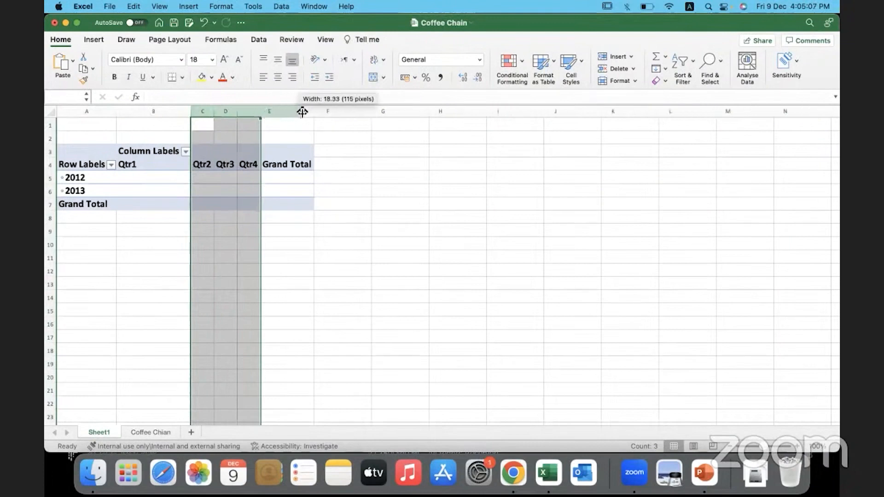
Turn off the pivot table's grand totals for both rows and columns.
{"action": "left_click", "coordinate": [179, 177]}
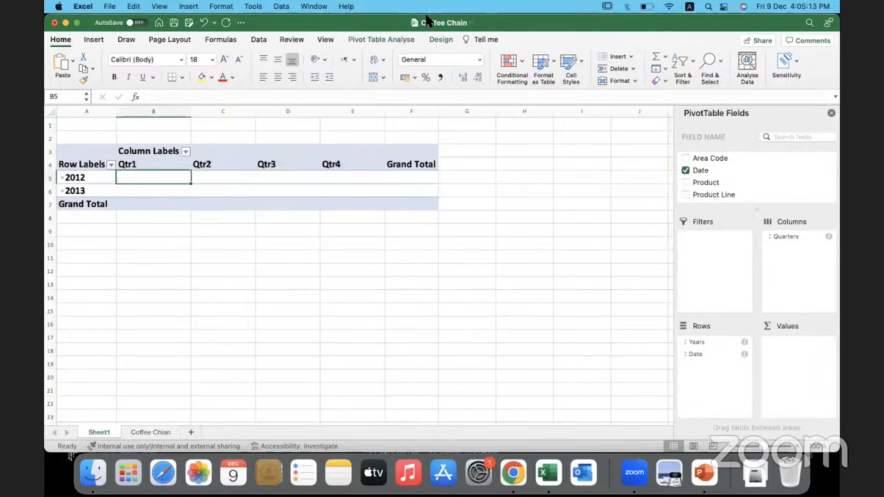
{"action": "left_click", "coordinate": [439, 37]}
{"action": "left_click", "coordinate": [100, 59]}
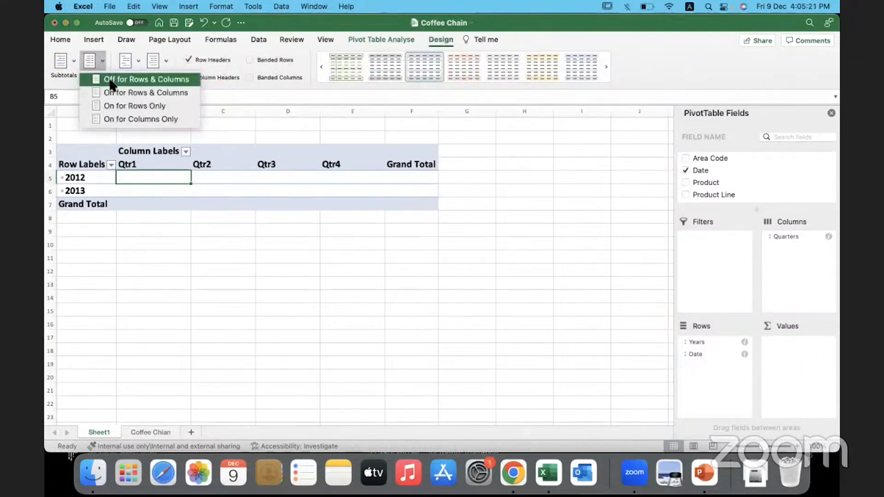
{"action": "left_click", "coordinate": [111, 81]}
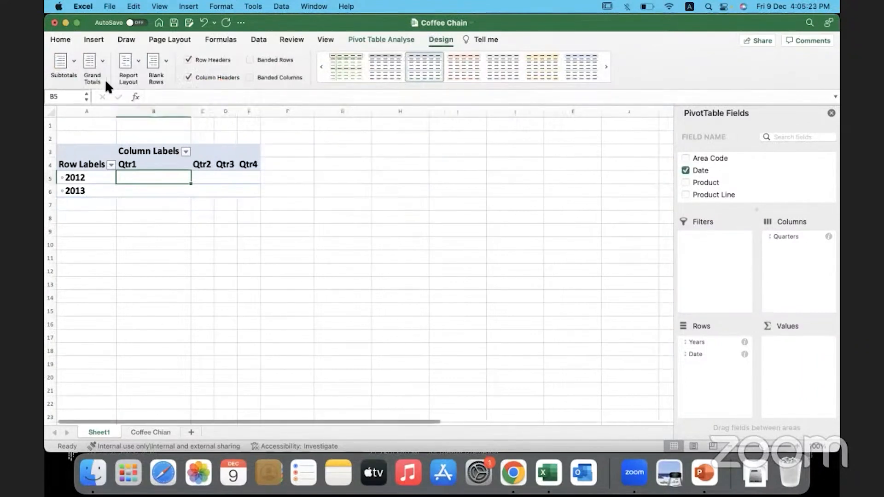
Widen columns C through F equally to space out the quarter headings.
{"action": "left_click", "coordinate": [209, 110]}
{"action": "left_click_drag", "start_coordinate": [211, 109], "coordinate": [361, 111]}
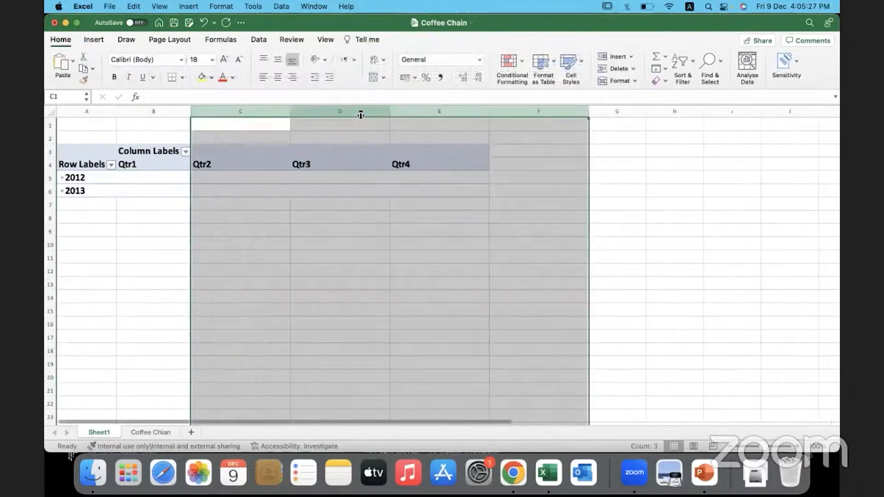
{"action": "left_click", "coordinate": [233, 181]}
Add the Sales field to the pivot table's values and widen the Qtr2 to Qtr4 columns equally.
{"action": "scroll", "coordinate": [743, 182], "scroll_direction": "down", "scroll_amount": 1}
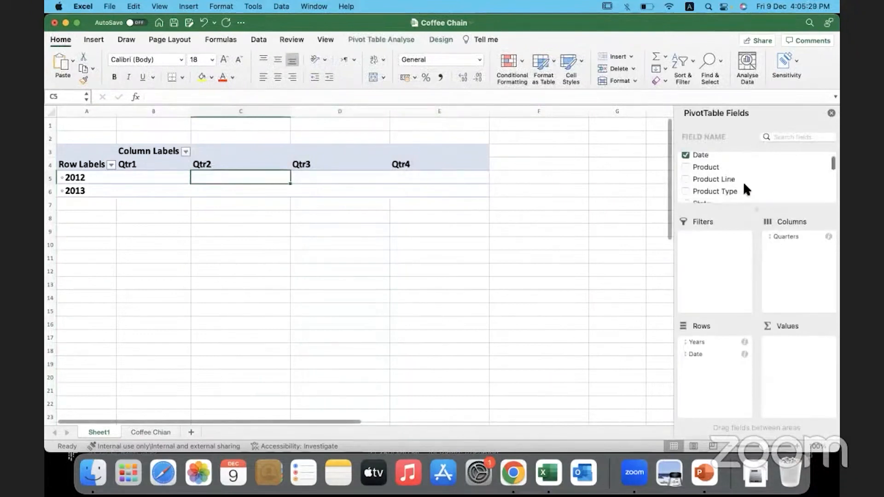
{"action": "scroll", "coordinate": [723, 155], "scroll_direction": "down", "scroll_amount": 5}
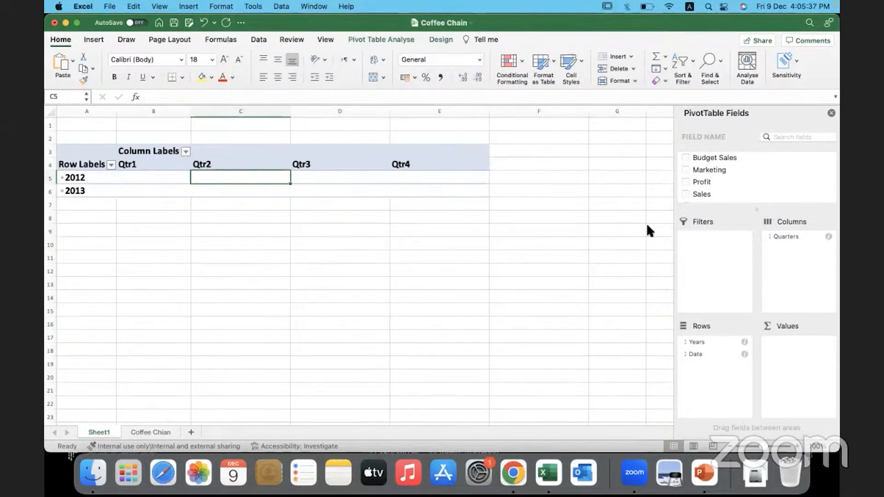
{"action": "left_click_drag", "start_coordinate": [705, 192], "coordinate": [809, 351]}
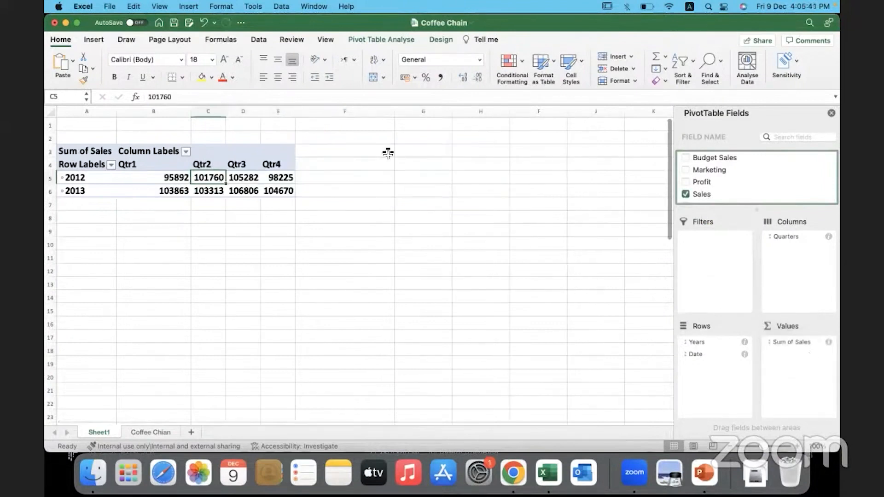
{"action": "left_click_drag", "start_coordinate": [210, 111], "coordinate": [445, 112]}
{"action": "left_click", "coordinate": [237, 180]}
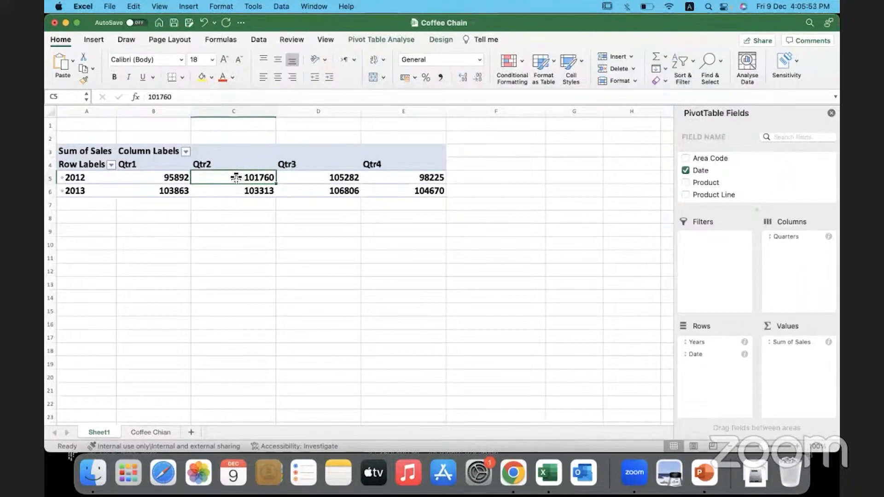
Compare the 2012 and 2013 sales figures for Qtr1, Qtr2 and Qtr3.
{"action": "left_click", "coordinate": [159, 179]}
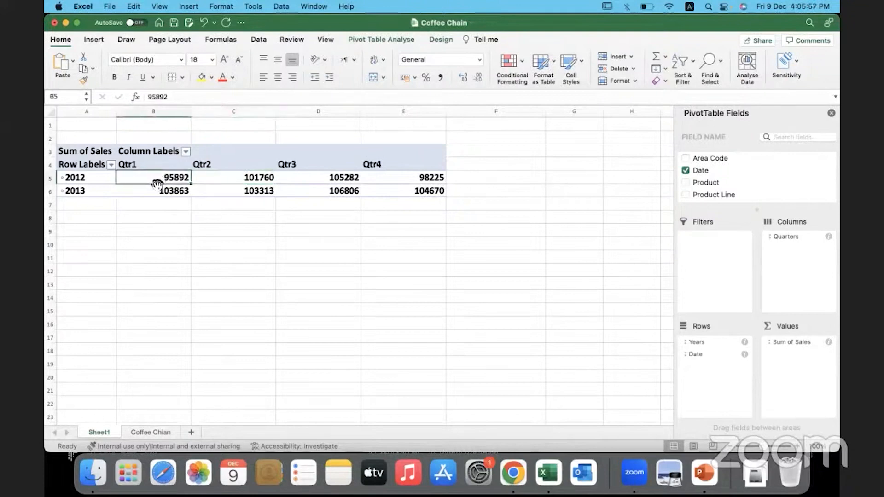
{"action": "left_click_drag", "start_coordinate": [159, 181], "coordinate": [161, 193]}
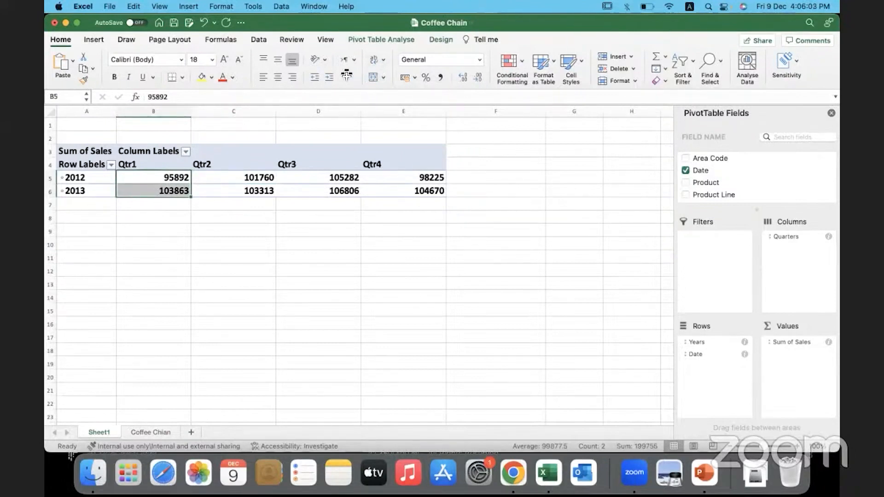
{"action": "left_click_drag", "start_coordinate": [205, 175], "coordinate": [205, 187]}
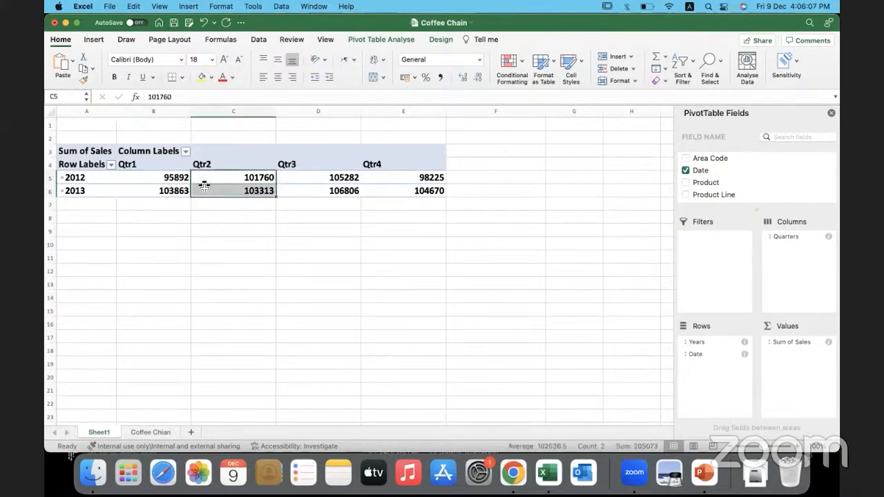
{"action": "left_click", "coordinate": [302, 191]}
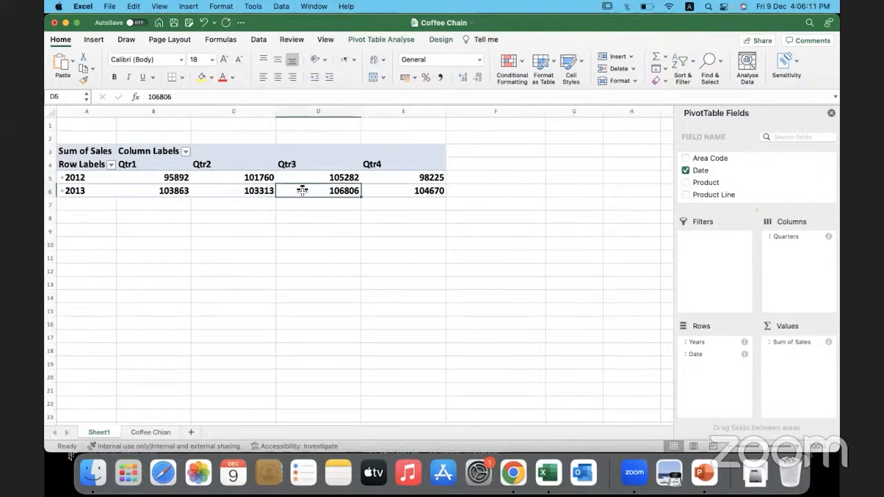
Recheck the 2012 sales against the 2013 sales for each of the first three quarters.
{"action": "left_click_drag", "start_coordinate": [306, 178], "coordinate": [304, 186]}
{"action": "left_click_drag", "start_coordinate": [154, 179], "coordinate": [148, 191]}
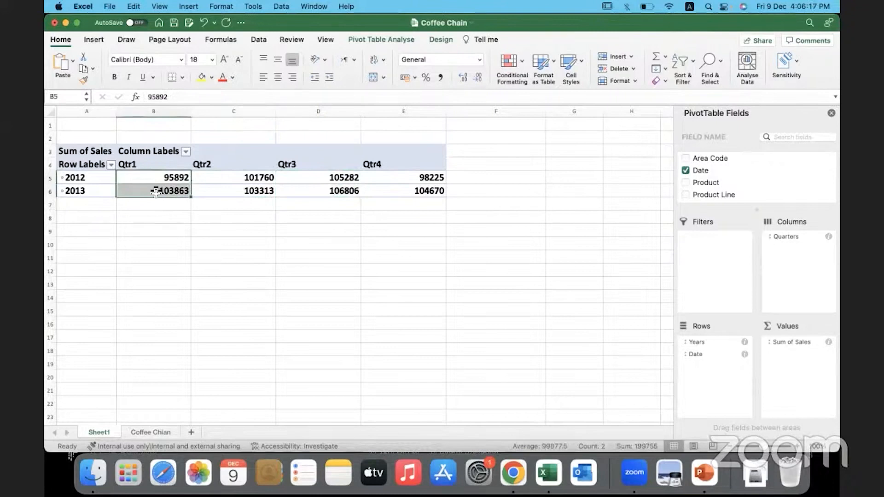
{"action": "left_click_drag", "start_coordinate": [231, 175], "coordinate": [231, 189]}
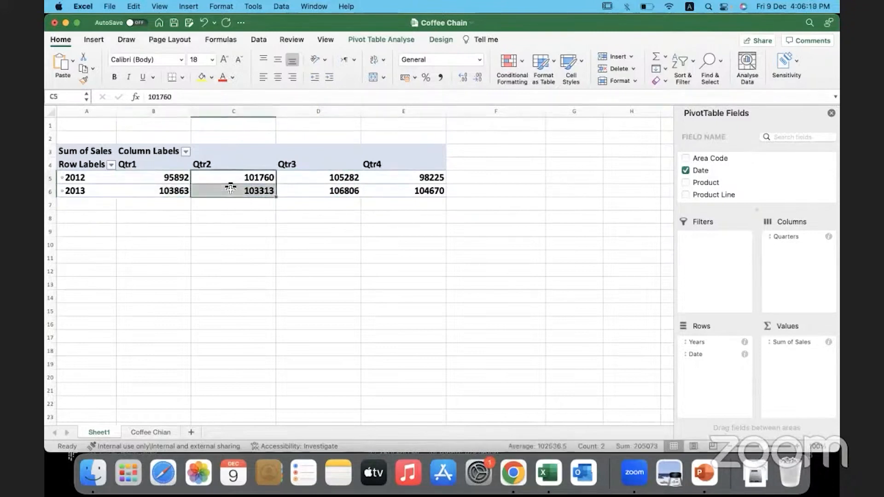
Set the pivot table's Sum of Sales field to show its data as % Difference From.
{"action": "left_click", "coordinate": [228, 190]}
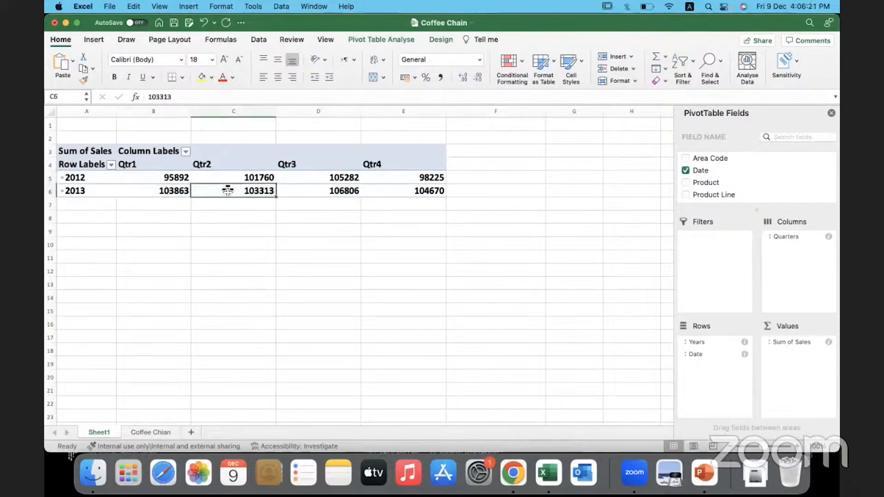
{"action": "right_click", "coordinate": [228, 191]}
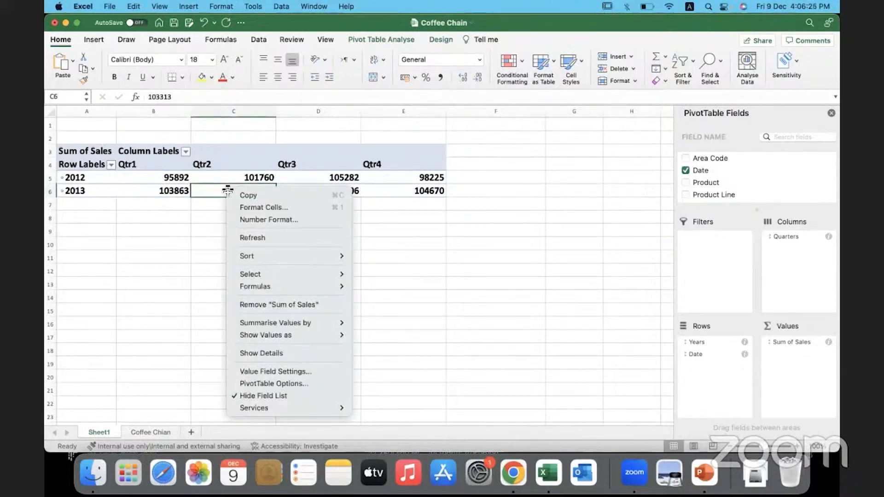
{"action": "mouse_move", "coordinate": [319, 334]}
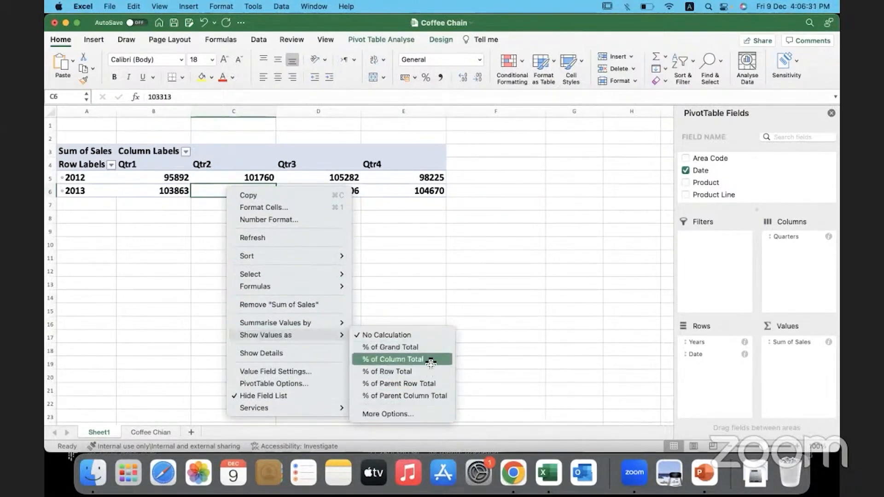
{"action": "left_click", "coordinate": [427, 414]}
{"action": "left_click_drag", "start_coordinate": [428, 254], "coordinate": [462, 168]}
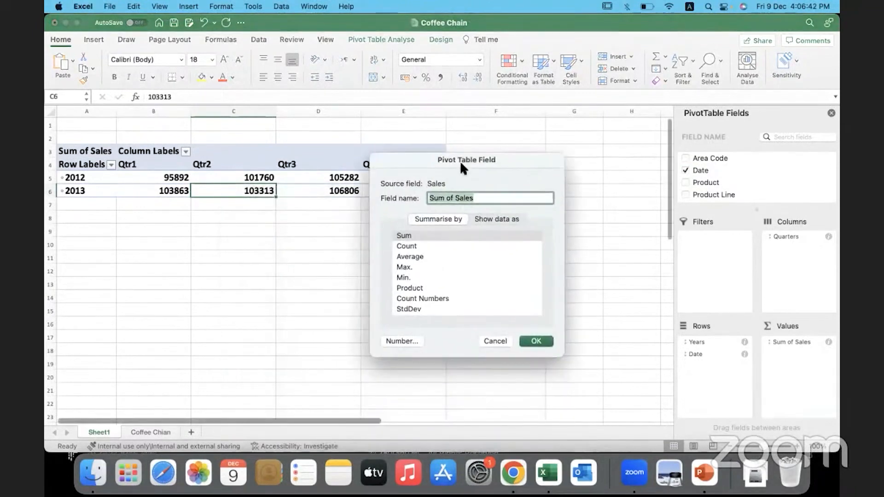
{"action": "left_click", "coordinate": [489, 219]}
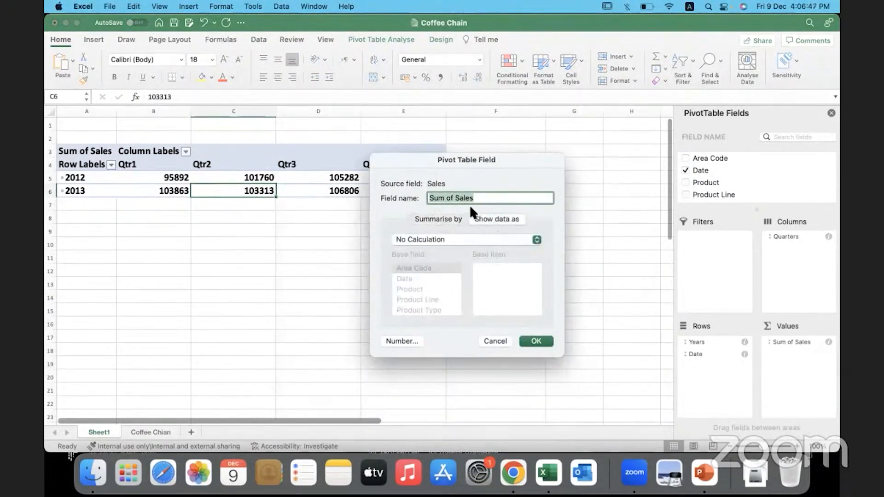
{"action": "left_click", "coordinate": [449, 239]}
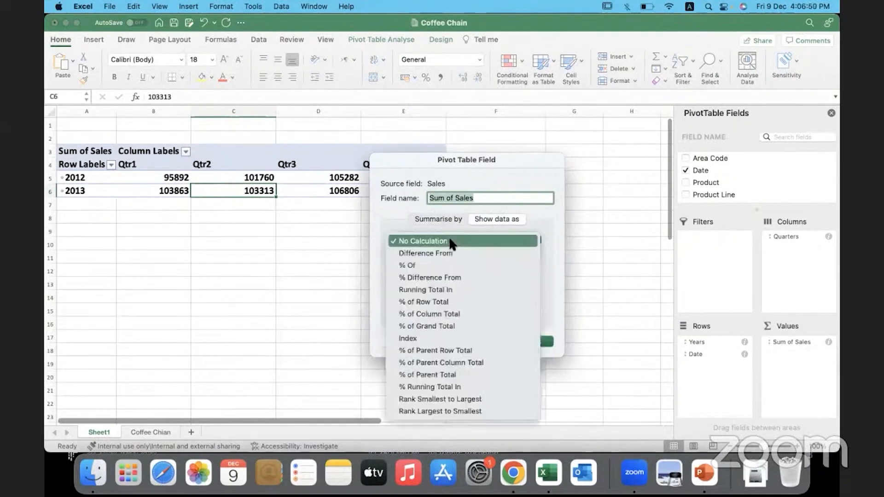
{"action": "left_click", "coordinate": [433, 279]}
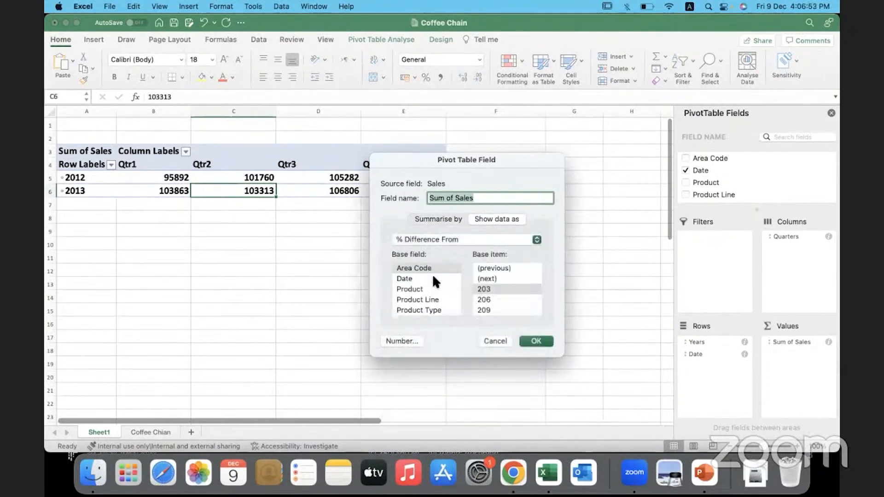
Use Years as the base field and (previous) as the base item for the percentage difference, and apply the field settings.
{"action": "scroll", "coordinate": [433, 275], "scroll_direction": "down", "scroll_amount": 5}
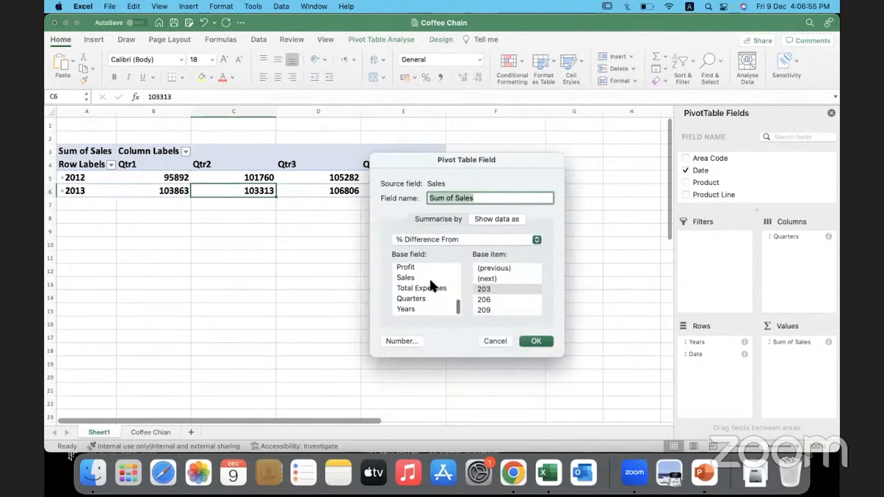
{"action": "left_click", "coordinate": [409, 310]}
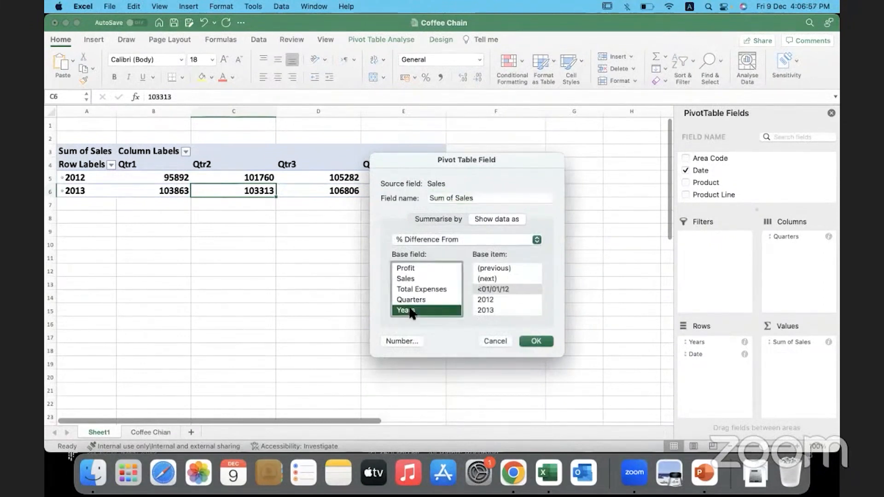
{"action": "left_click", "coordinate": [506, 268]}
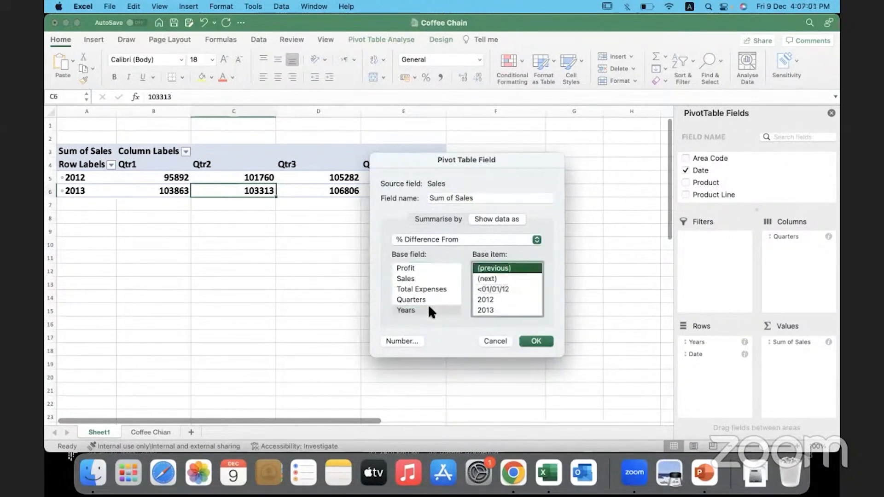
{"action": "left_click", "coordinate": [532, 341]}
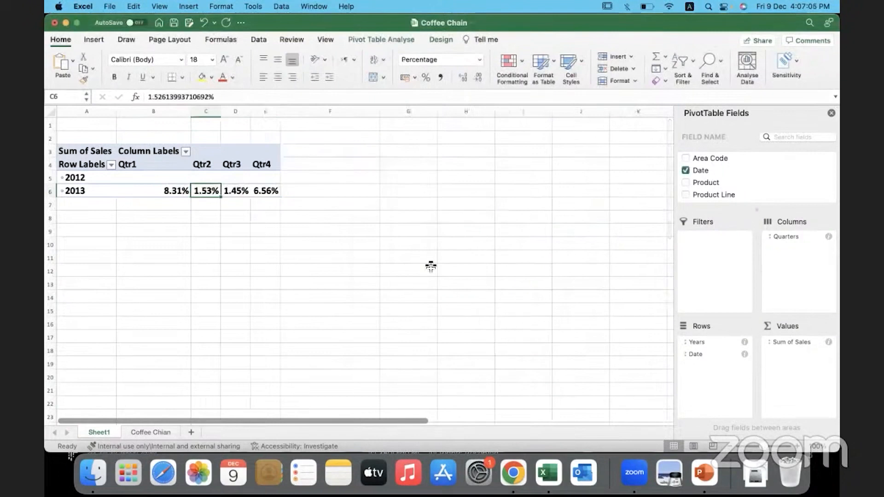
Widen the Qtr2 to Qtr4 columns equally and examine the year-on-year percentages for Qtr1 to Qtr3.
{"action": "left_click_drag", "start_coordinate": [213, 113], "coordinate": [316, 110]}
{"action": "left_click", "coordinate": [156, 206]}
{"action": "left_click", "coordinate": [155, 177]}
{"action": "left_click", "coordinate": [144, 191]}
{"action": "left_click_drag", "start_coordinate": [148, 174], "coordinate": [149, 191]}
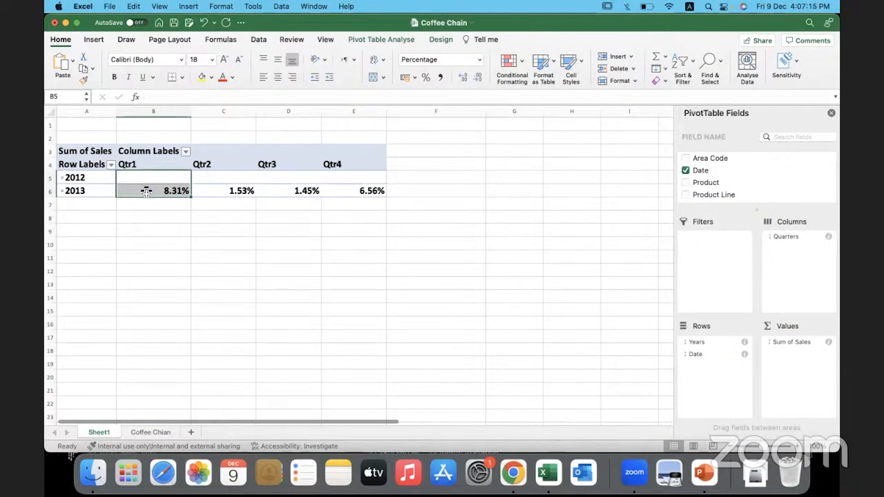
{"action": "left_click_drag", "start_coordinate": [208, 180], "coordinate": [209, 188]}
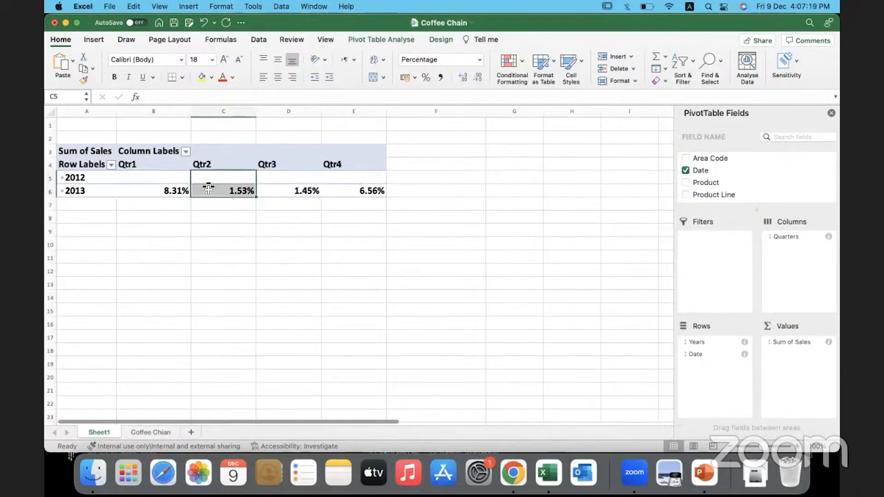
{"action": "left_click_drag", "start_coordinate": [281, 177], "coordinate": [282, 190]}
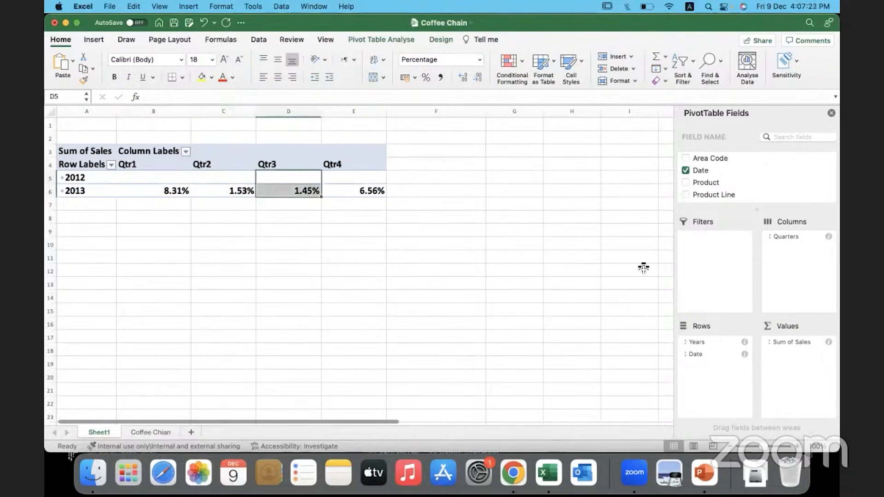
Remove the Quarters field from the pivot table's columns to examine the overall change from 2012 to 2013, and undo the removal.
{"action": "left_click_drag", "start_coordinate": [791, 237], "coordinate": [521, 303]}
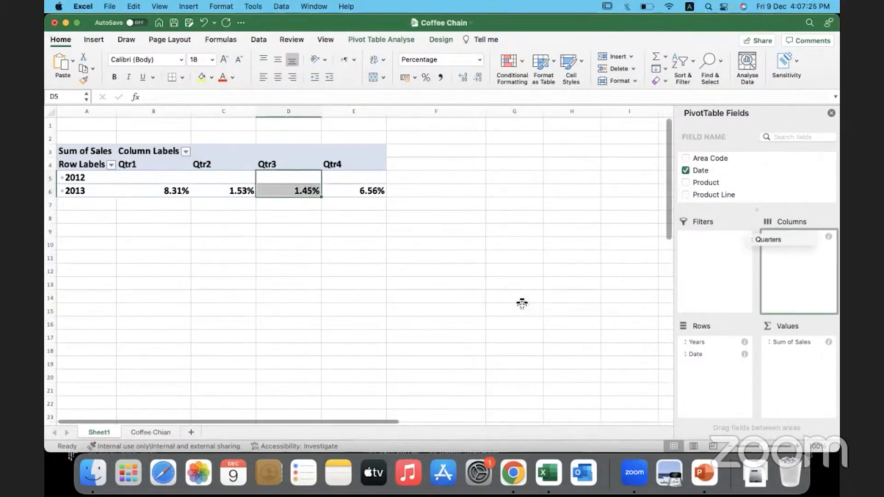
{"action": "left_click", "coordinate": [144, 165]}
{"action": "left_click", "coordinate": [138, 175]}
{"action": "left_click", "coordinate": [139, 167]}
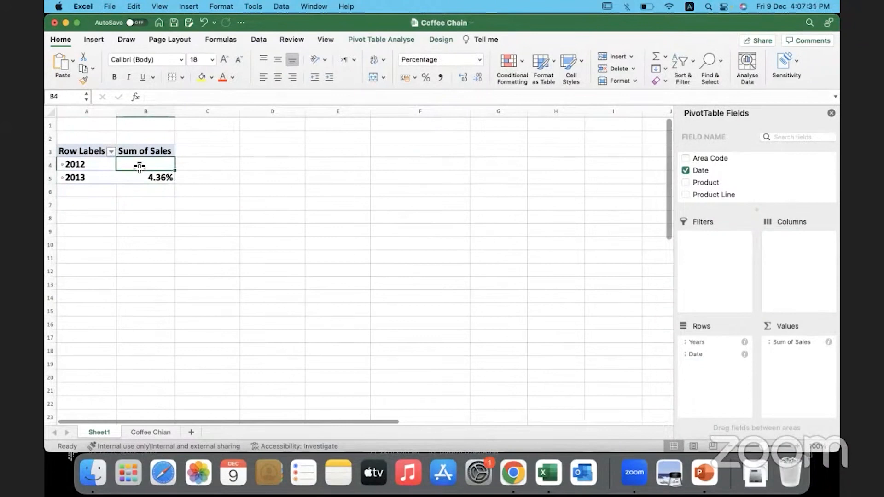
{"action": "left_click", "coordinate": [130, 180]}
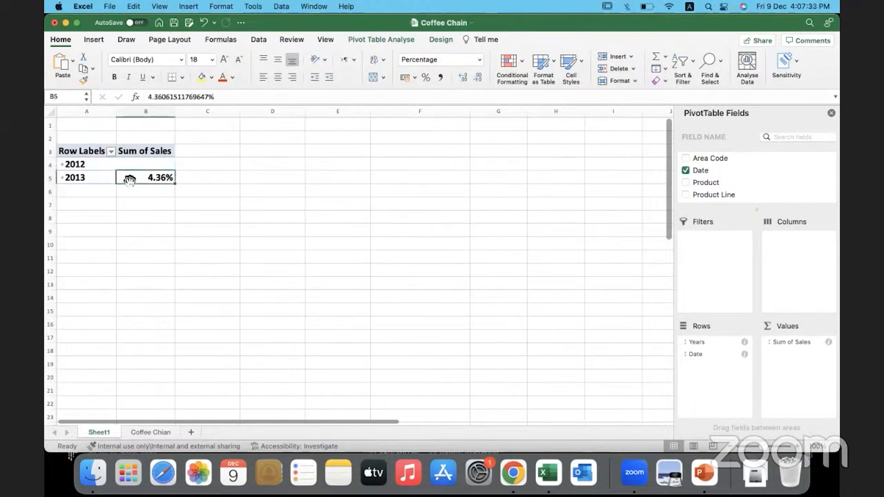
{"action": "left_click_drag", "start_coordinate": [131, 165], "coordinate": [132, 178]}
{"action": "left_click", "coordinate": [131, 179]}
{"action": "left_click_drag", "start_coordinate": [130, 166], "coordinate": [131, 174]}
{"action": "left_click", "coordinate": [139, 181]}
{"action": "key", "text": "super+z"}
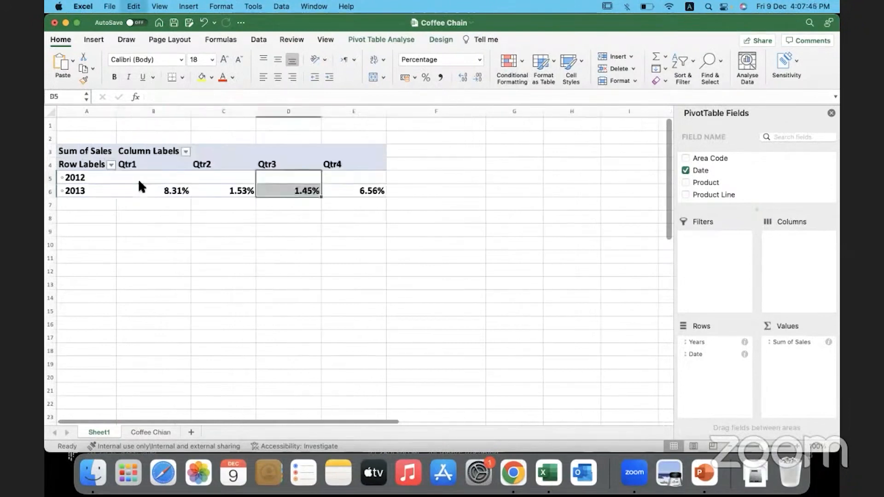
Examine the year-on-year percentage difference in each of the four quarter columns.
{"action": "left_click_drag", "start_coordinate": [184, 181], "coordinate": [221, 190]}
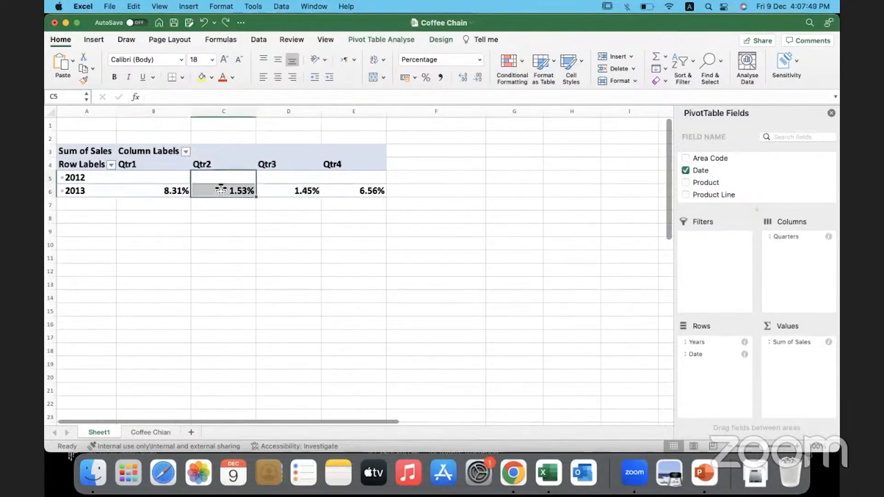
{"action": "left_click_drag", "start_coordinate": [277, 178], "coordinate": [282, 185]}
{"action": "left_click_drag", "start_coordinate": [339, 176], "coordinate": [342, 188]}
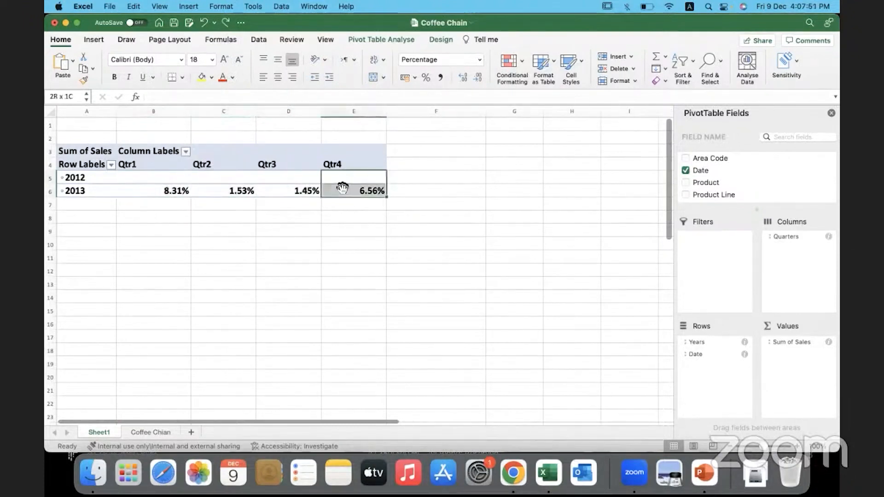
{"action": "left_click", "coordinate": [342, 188]}
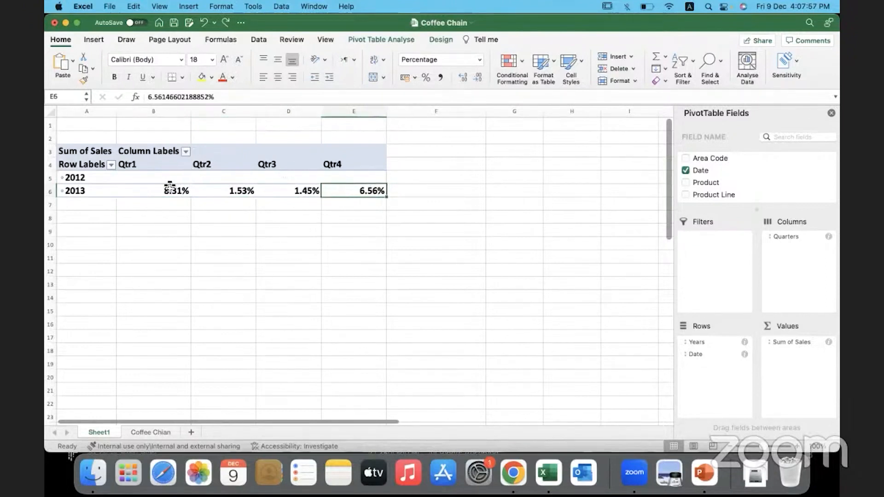
{"action": "left_click_drag", "start_coordinate": [172, 178], "coordinate": [177, 189]}
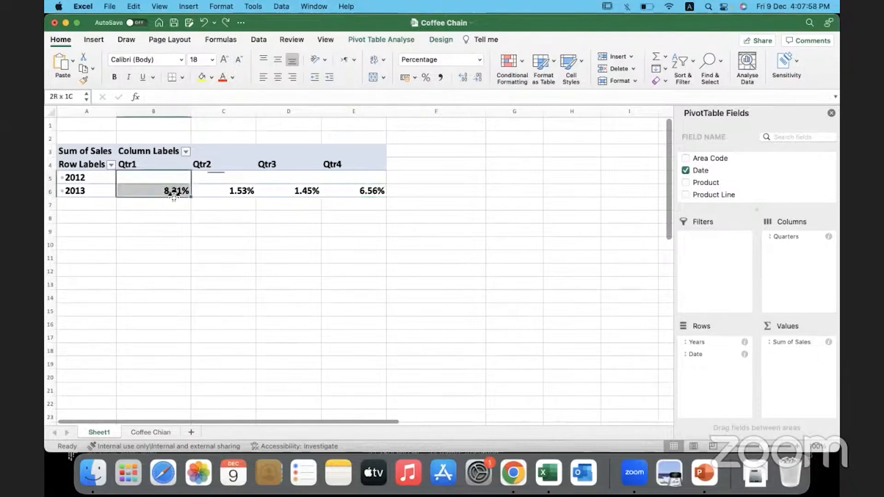
Examine the 2012 row across the quarters, focusing on its Qtr1 cell.
{"action": "left_click", "coordinate": [214, 180]}
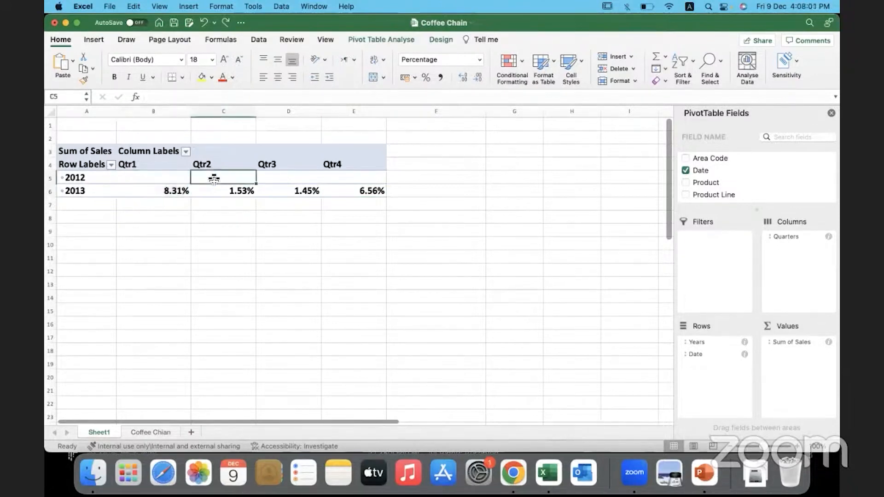
{"action": "left_click_drag", "start_coordinate": [178, 178], "coordinate": [198, 179]}
{"action": "left_click", "coordinate": [170, 178]}
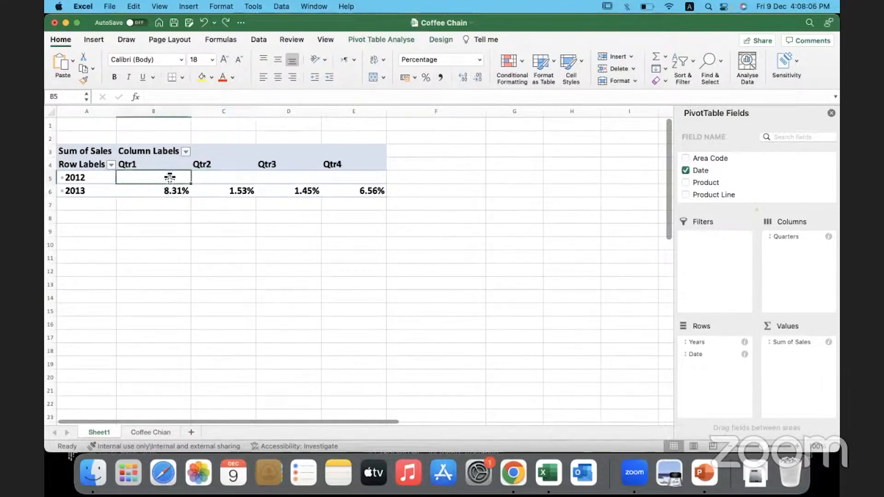
{"action": "left_click", "coordinate": [51, 178]}
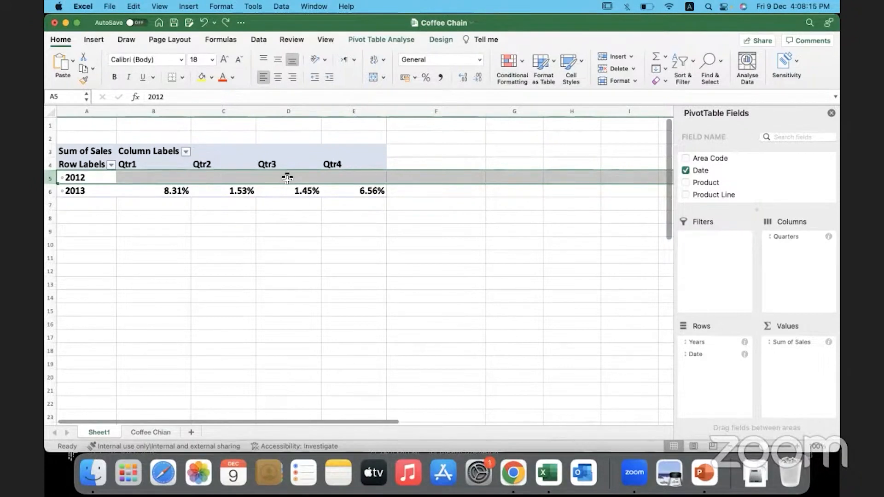
{"action": "left_click", "coordinate": [336, 177]}
{"action": "mouse_move", "coordinate": [339, 179]}
{"action": "left_mouse_down"}
{"action": "mouse_move", "coordinate": [281, 169]}
{"action": "mouse_move", "coordinate": [174, 178]}
{"action": "left_mouse_up"}
{"action": "left_click", "coordinate": [174, 178]}
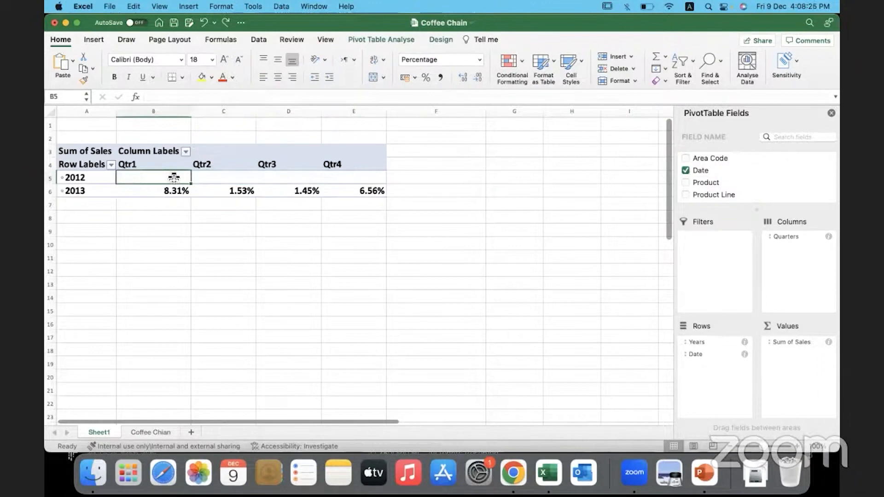
{"action": "left_click_drag", "start_coordinate": [120, 177], "coordinate": [140, 182]}
{"action": "right_click", "coordinate": [169, 176]}
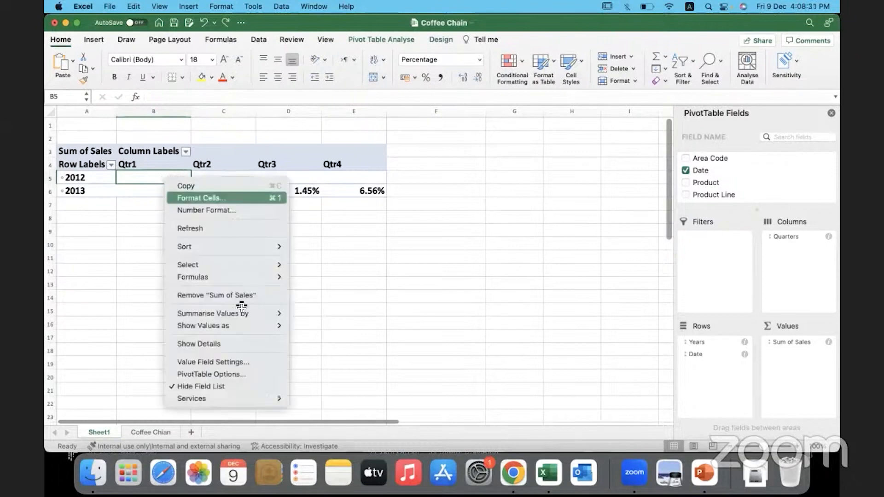
{"action": "mouse_move", "coordinate": [244, 325]}
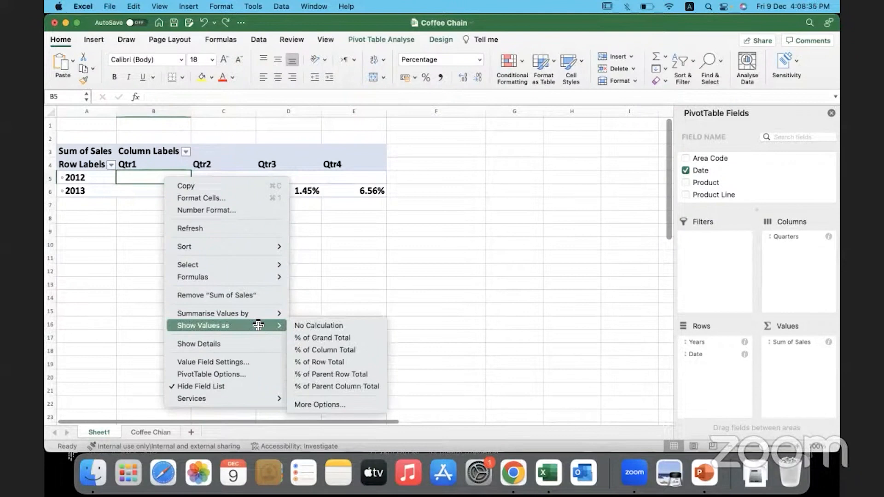
{"action": "left_click", "coordinate": [167, 180]}
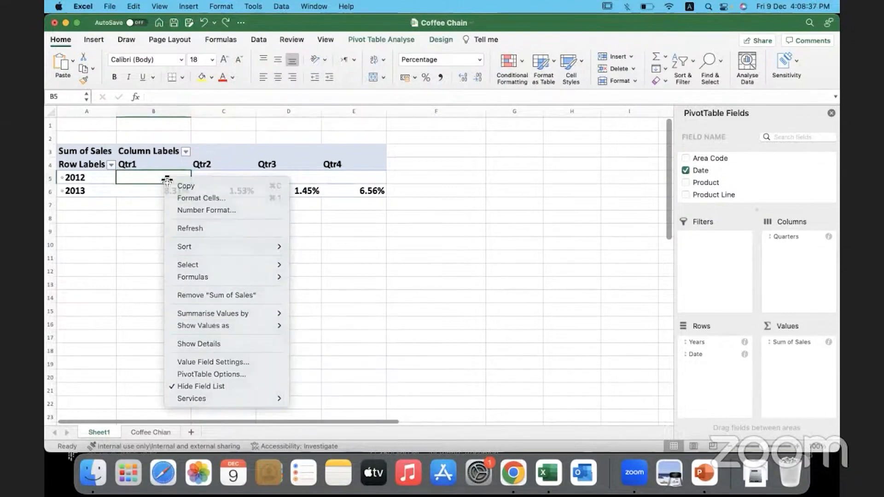
Show the sales values as % Difference From with Quarters as the base field and (previous) as the base item.
{"action": "right_click", "coordinate": [175, 176]}
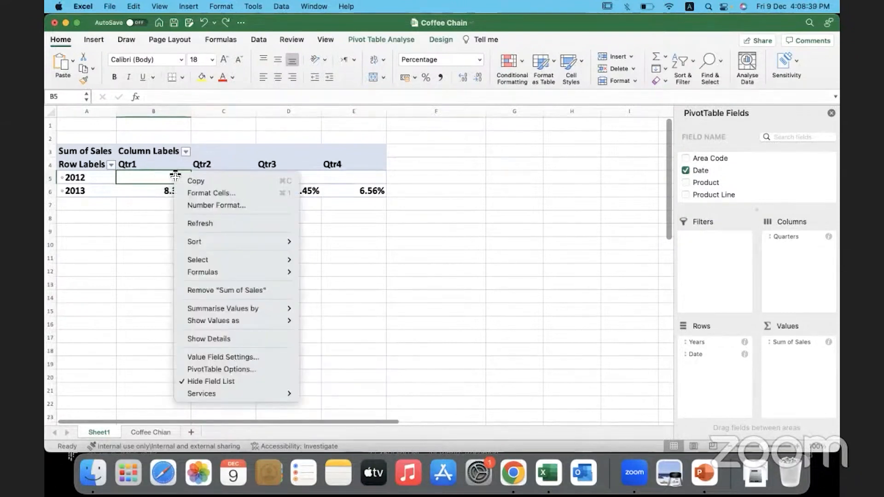
{"action": "mouse_move", "coordinate": [265, 322]}
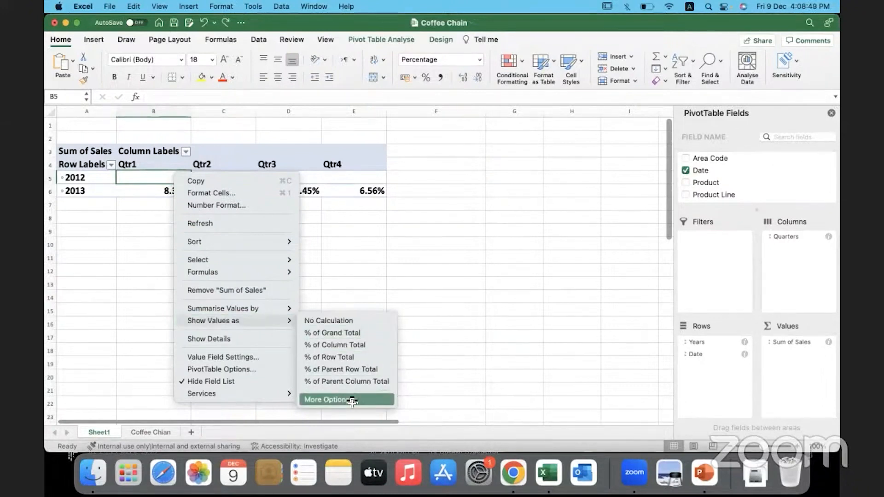
{"action": "left_click", "coordinate": [335, 400]}
{"action": "left_click_drag", "start_coordinate": [376, 261], "coordinate": [497, 174]}
{"action": "left_click", "coordinate": [508, 219]}
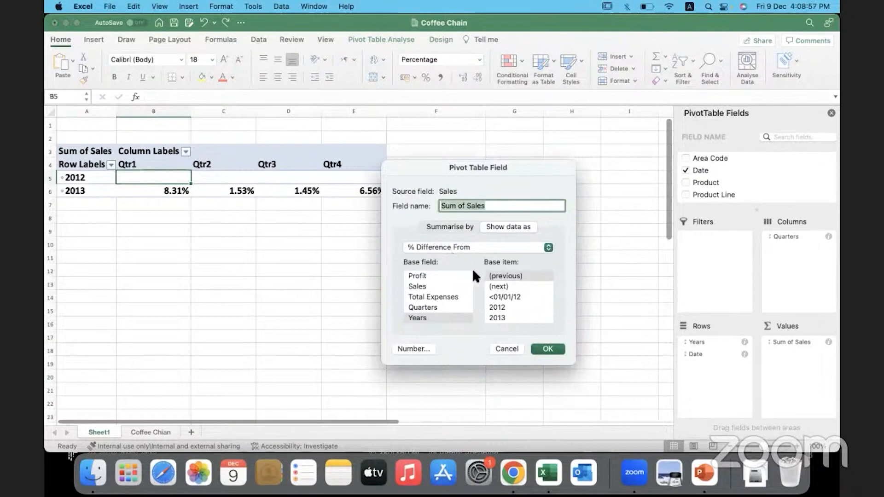
{"action": "left_click", "coordinate": [429, 307]}
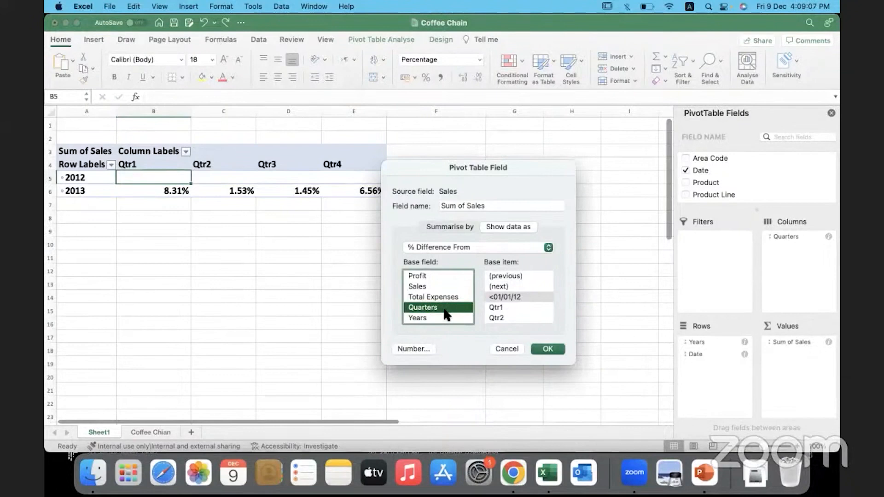
{"action": "left_click", "coordinate": [521, 275]}
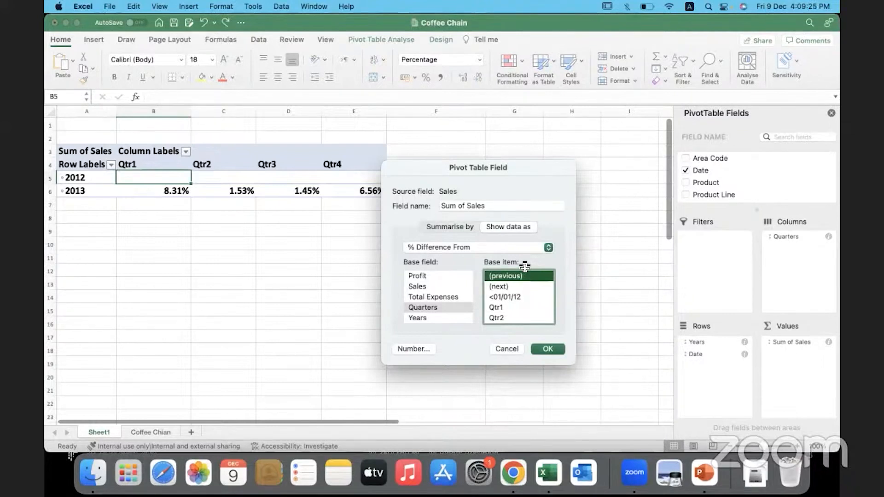
{"action": "left_click", "coordinate": [451, 307]}
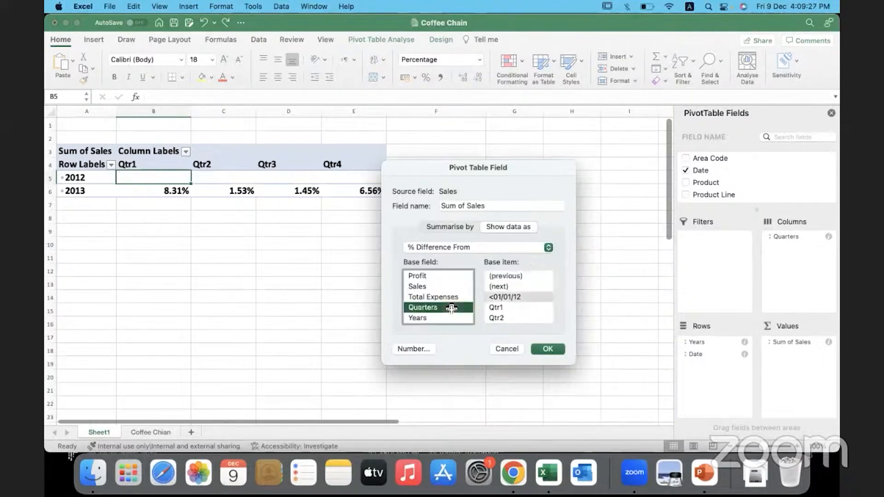
{"action": "left_click", "coordinate": [519, 276]}
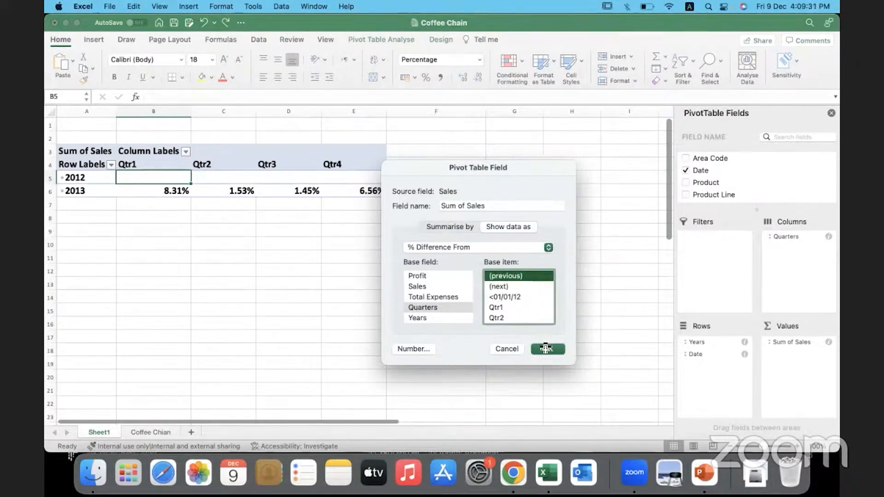
{"action": "left_click", "coordinate": [546, 348]}
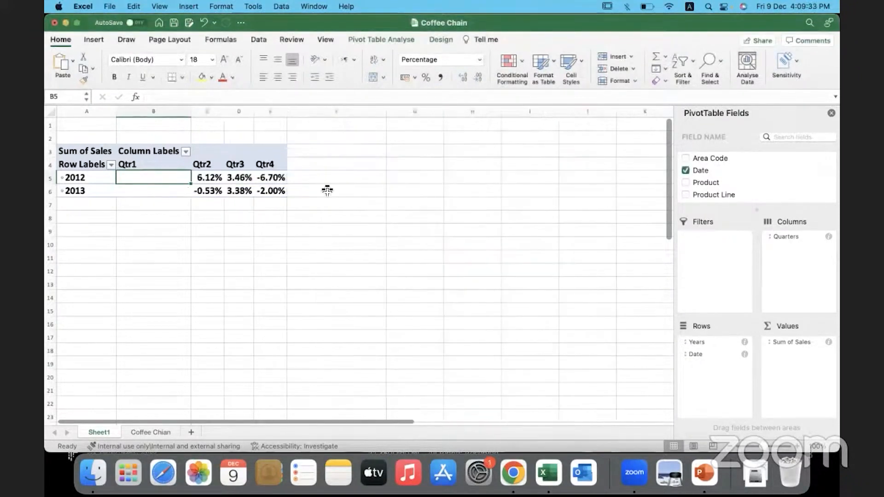
Widen the Qtr2 to Qtr4 columns of the pivot table equally.
{"action": "left_click", "coordinate": [217, 111]}
{"action": "left_click", "coordinate": [267, 109], "text": "shift"}
{"action": "left_click_drag", "start_coordinate": [287, 110], "coordinate": [311, 111]}
{"action": "left_click", "coordinate": [215, 180]}
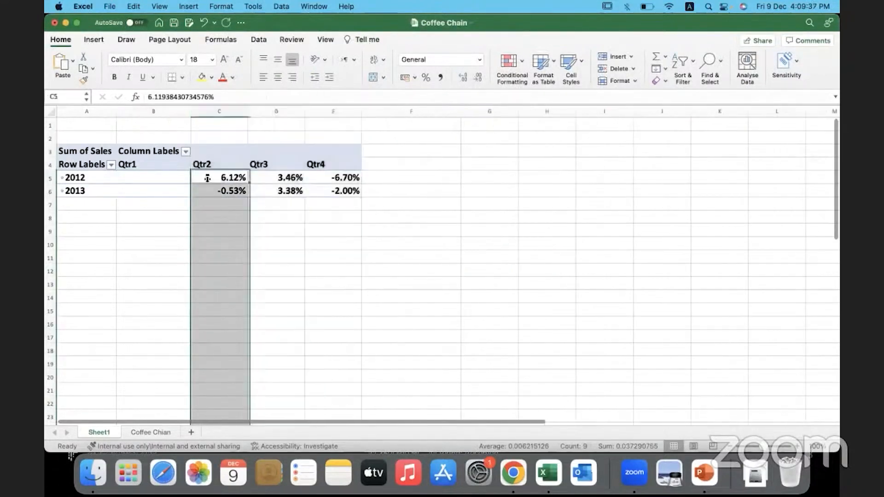
Examine the quarter-on-quarter percentages in the 2012 row from Qtr1 through Qtr4.
{"action": "left_click", "coordinate": [189, 175]}
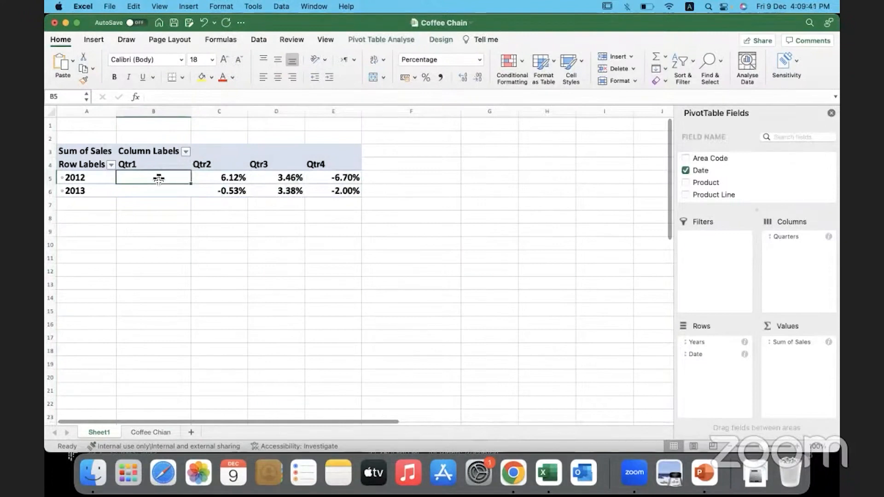
{"action": "left_click", "coordinate": [210, 179]}
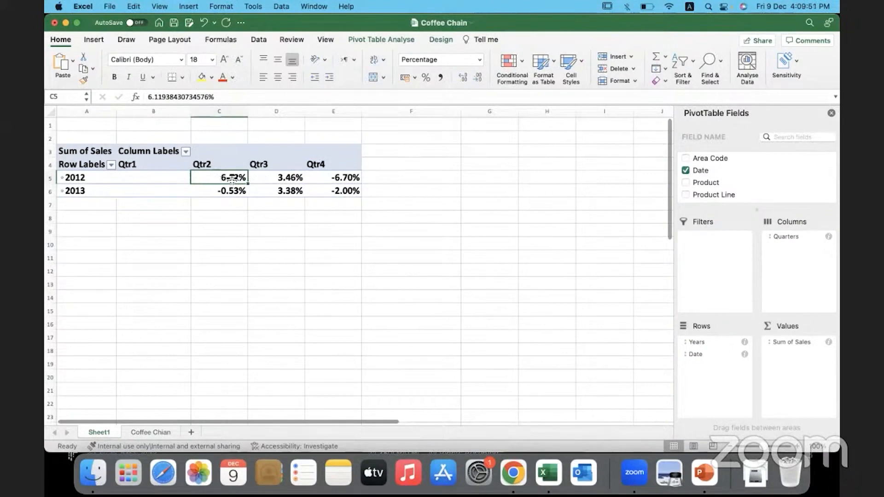
{"action": "left_click", "coordinate": [258, 180]}
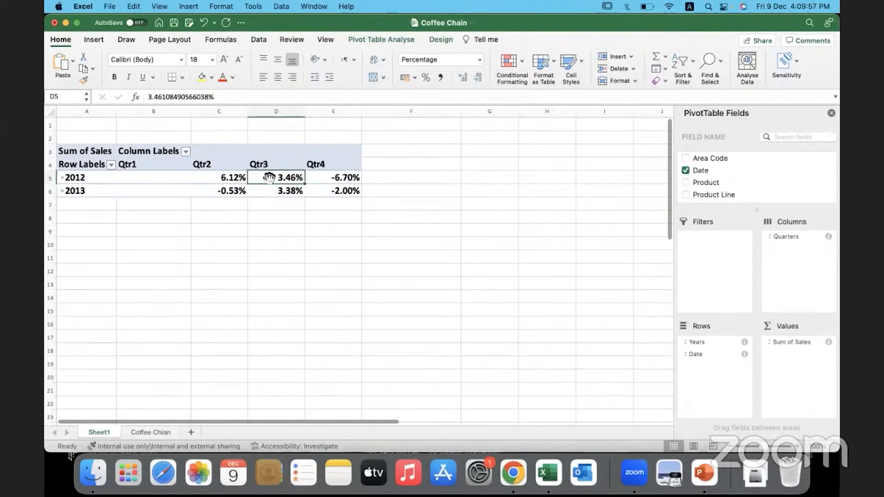
{"action": "left_click", "coordinate": [326, 177]}
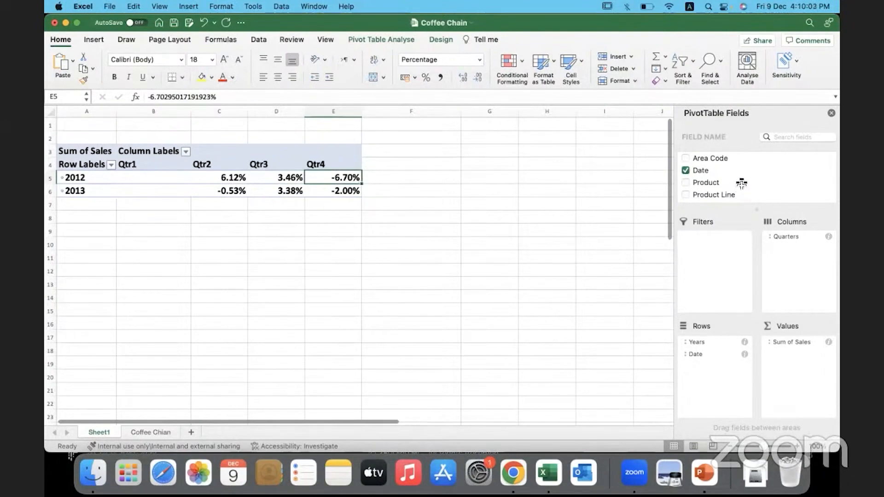
Add the Sales field to the pivot table's values a second time.
{"action": "scroll", "coordinate": [741, 183], "scroll_direction": "down", "scroll_amount": 5}
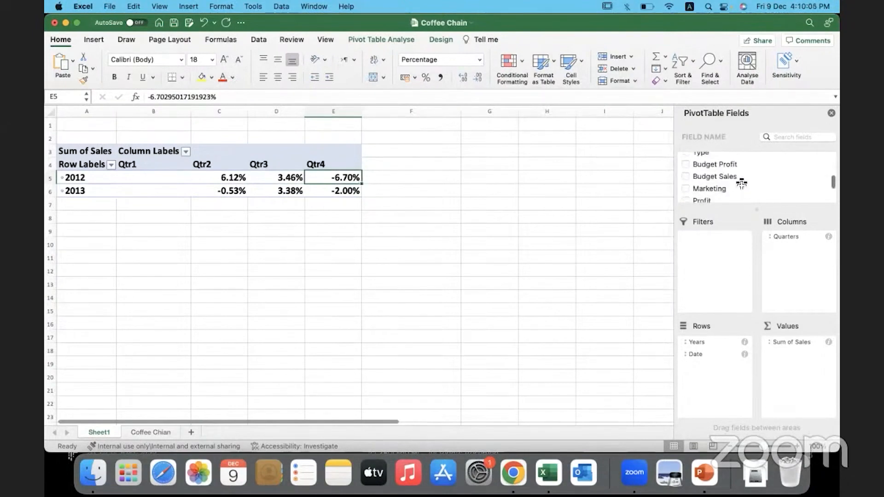
{"action": "scroll", "coordinate": [742, 183], "scroll_direction": "down", "scroll_amount": 4}
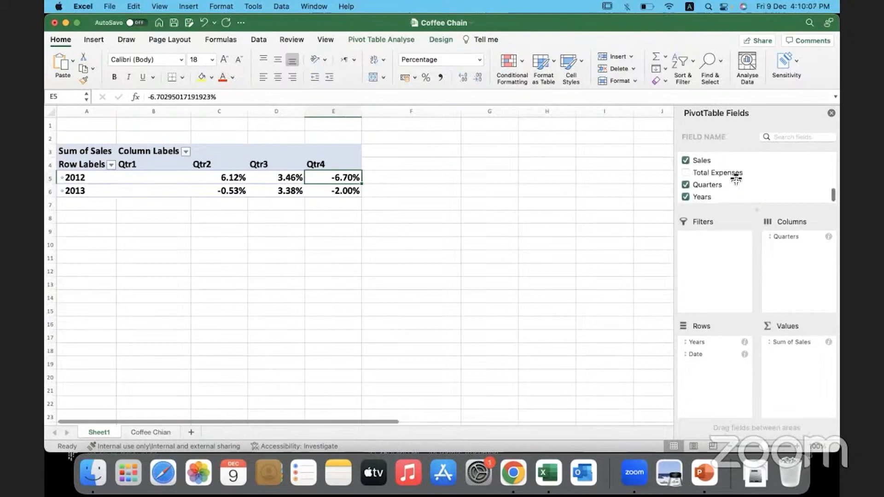
{"action": "left_click_drag", "start_coordinate": [708, 162], "coordinate": [798, 361]}
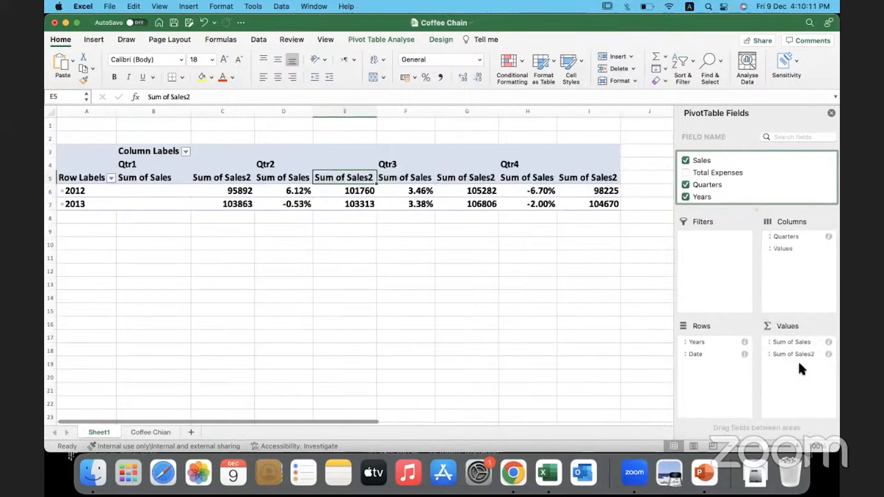
Examine how the Quarters and Values column fields relate to the Qtr1 heading and the two sales headings under it.
{"action": "left_click", "coordinate": [785, 237]}
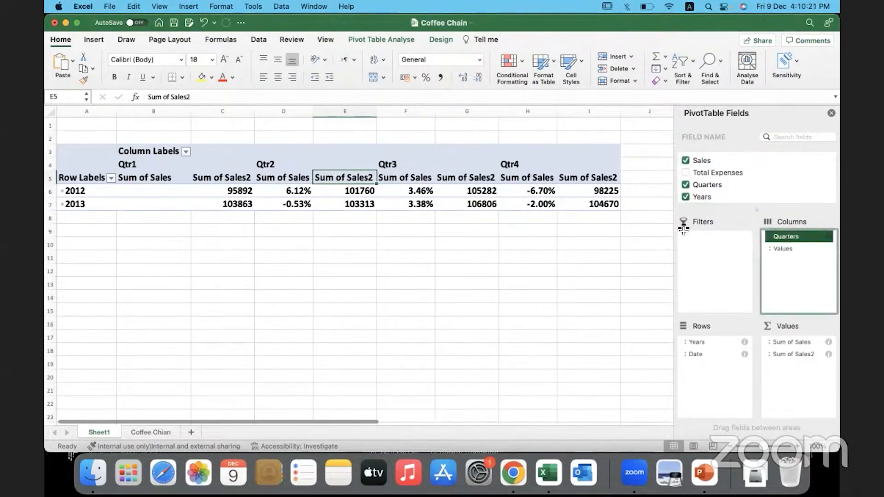
{"action": "left_click", "coordinate": [142, 166]}
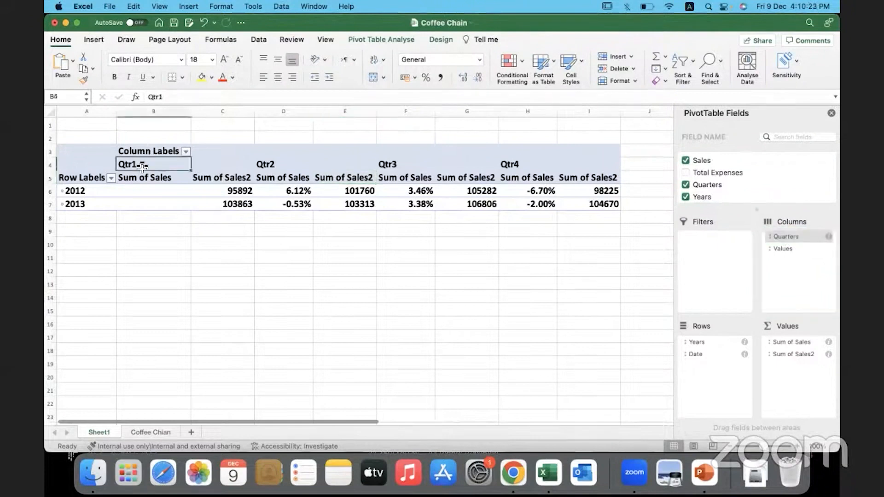
{"action": "left_click", "coordinate": [786, 249]}
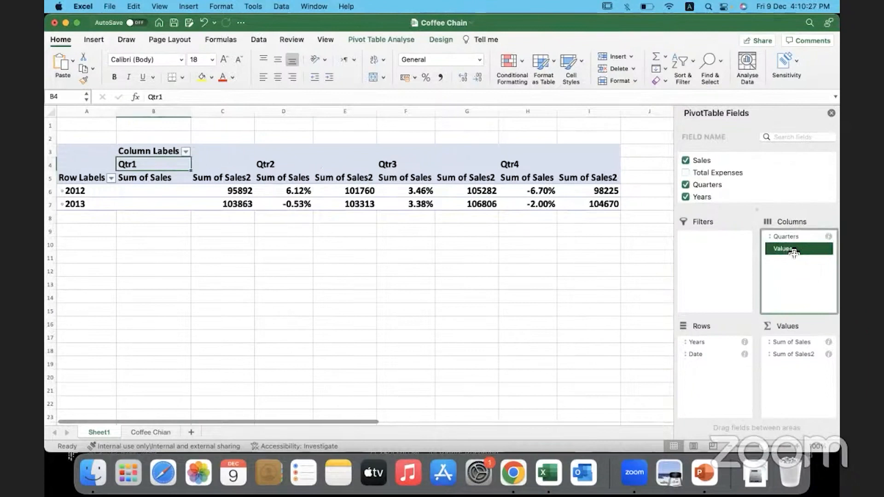
{"action": "left_click", "coordinate": [806, 343]}
{"action": "left_click", "coordinate": [799, 354]}
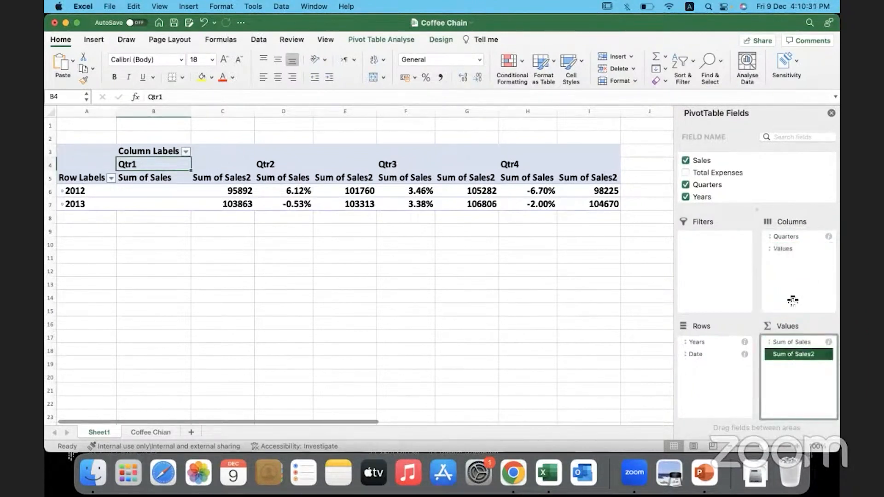
{"action": "left_click", "coordinate": [785, 238]}
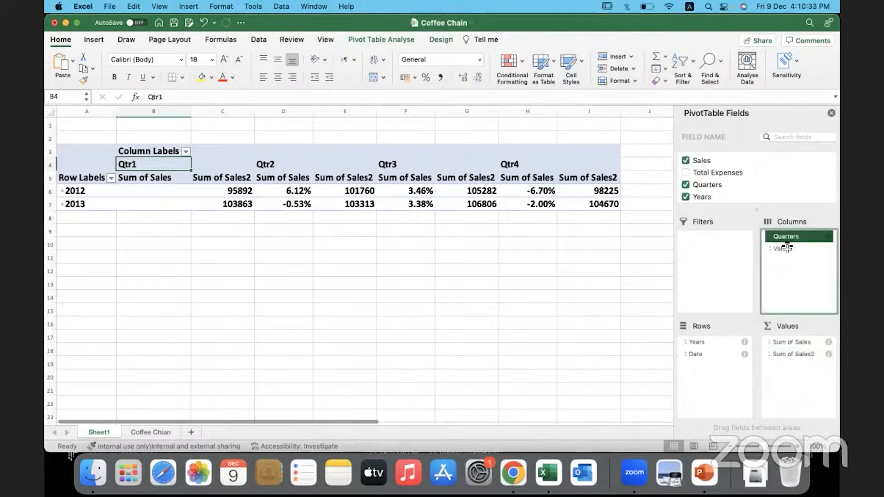
{"action": "left_click", "coordinate": [785, 248]}
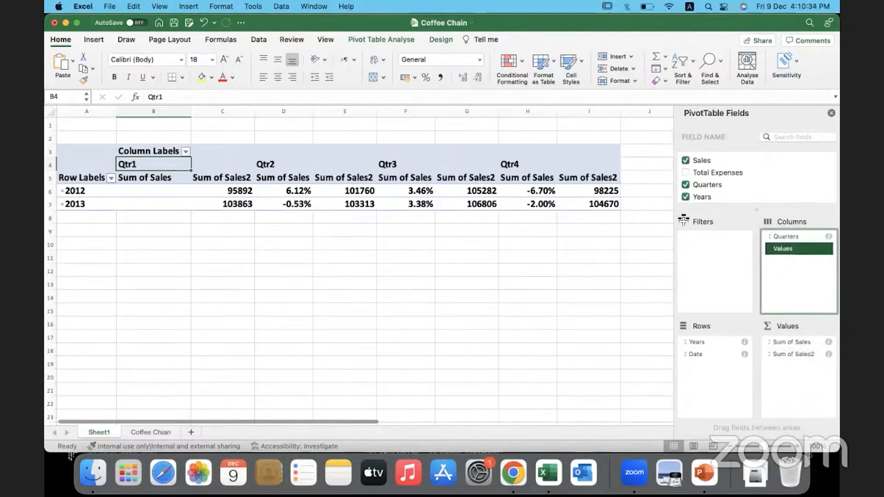
{"action": "left_click", "coordinate": [165, 162]}
{"action": "left_click_drag", "start_coordinate": [164, 178], "coordinate": [200, 181]}
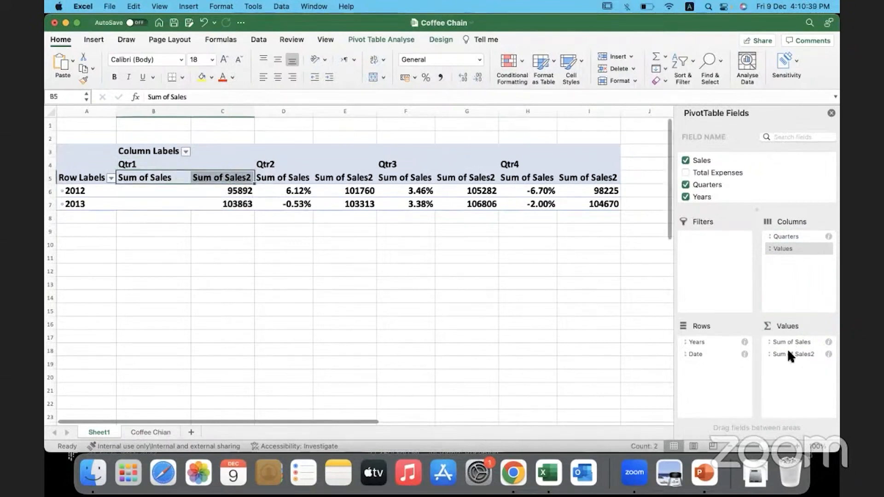
Move the Values field from the pivot table's columns to its rows below Date, and check the two sales labels under 2012.
{"action": "left_click_drag", "start_coordinate": [787, 351], "coordinate": [713, 374]}
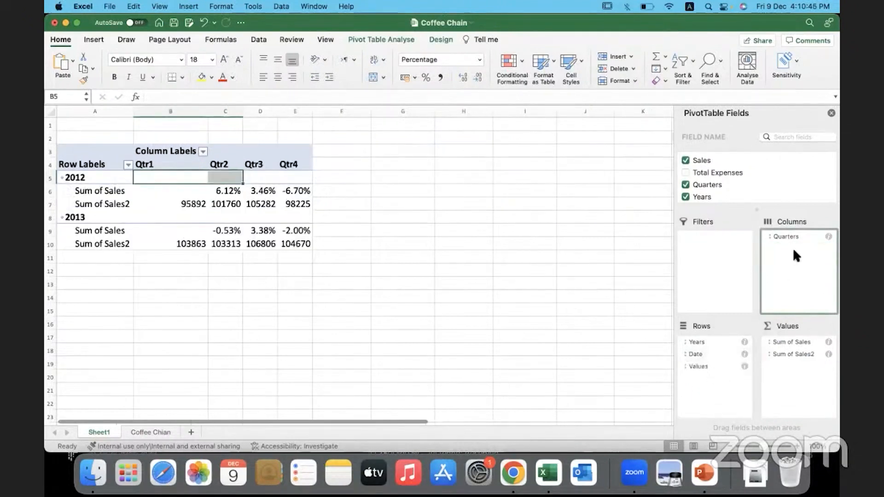
{"action": "left_click", "coordinate": [112, 188]}
{"action": "key", "text": "shift+Down"}
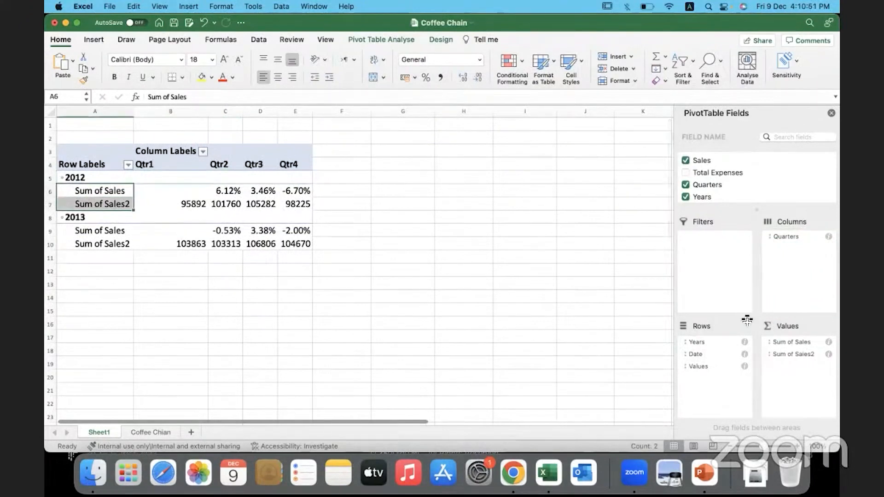
Rename the Sum of Sales2 row label to "Actual Sales" and the Sum of Sales row label to "percent Difference / QoQ Growth".
{"action": "left_click", "coordinate": [101, 208]}
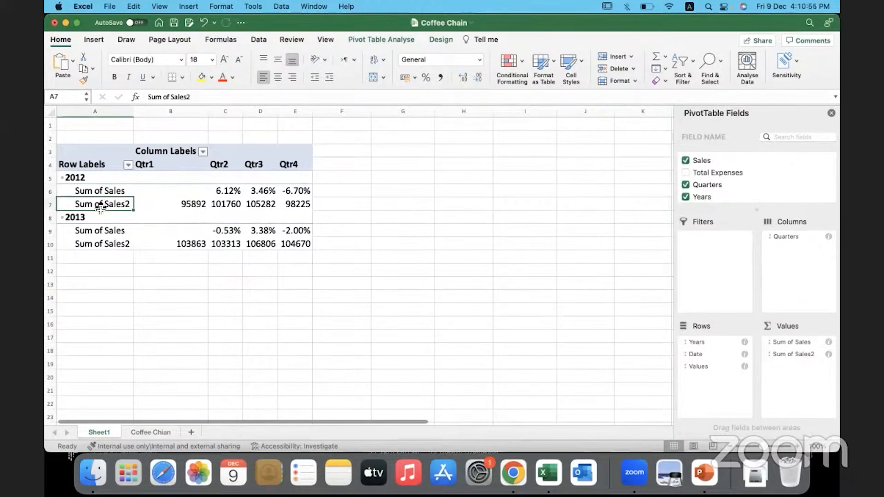
{"action": "type", "text": "Actual Sales"}
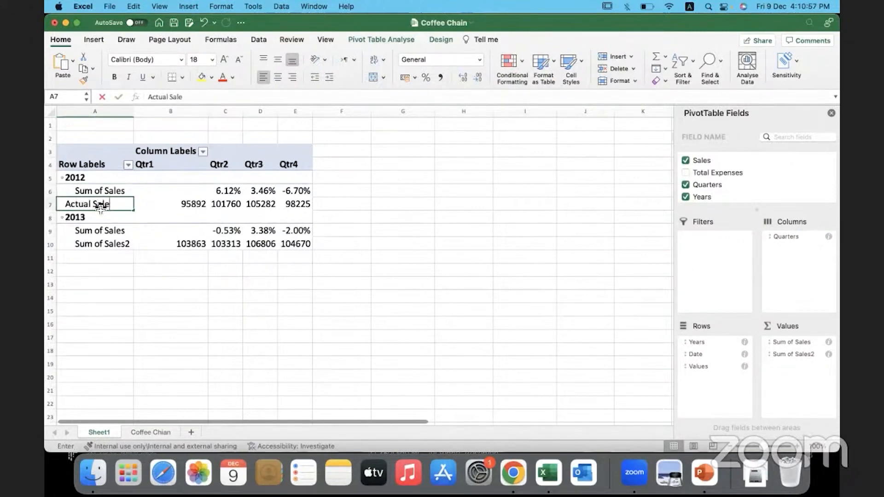
{"action": "left_click", "coordinate": [101, 191]}
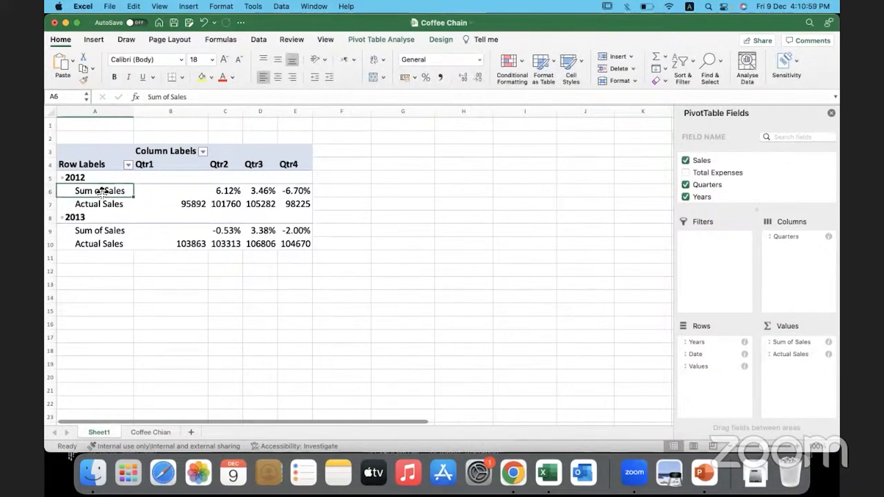
{"action": "type", "text": "percent Dif"}
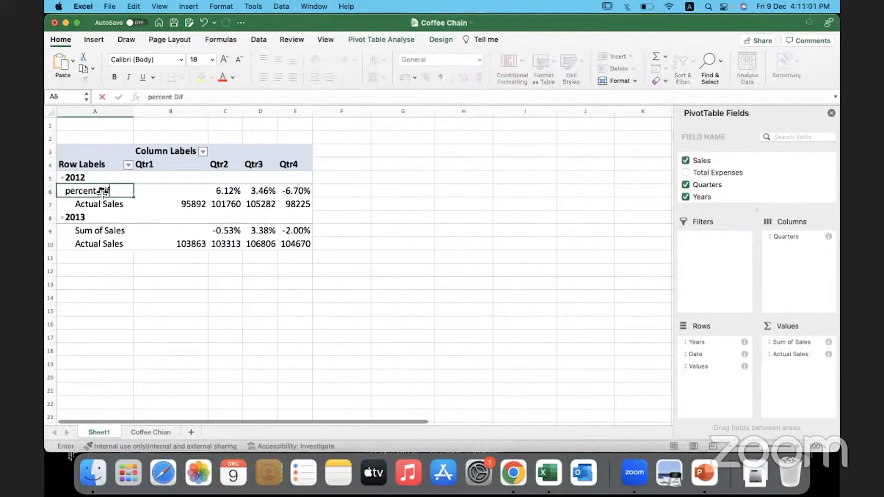
{"action": "type", "text": "ference / QOQ"}
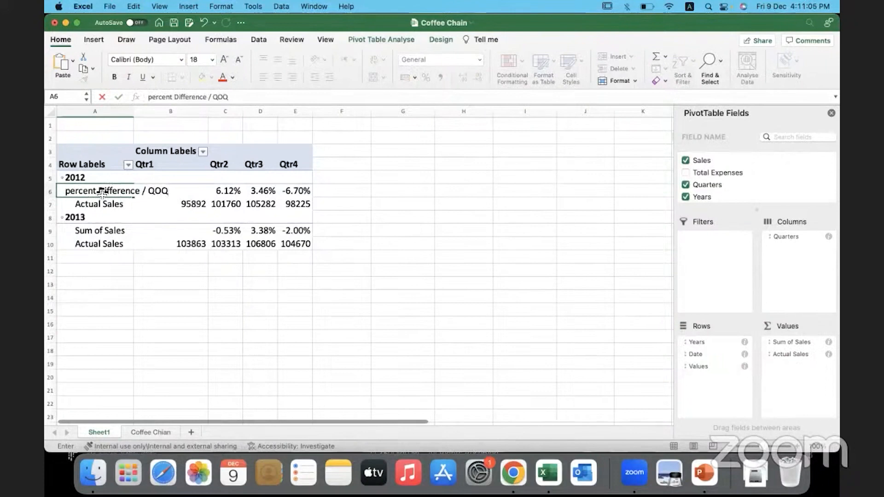
{"action": "type", "text": " Sales"}
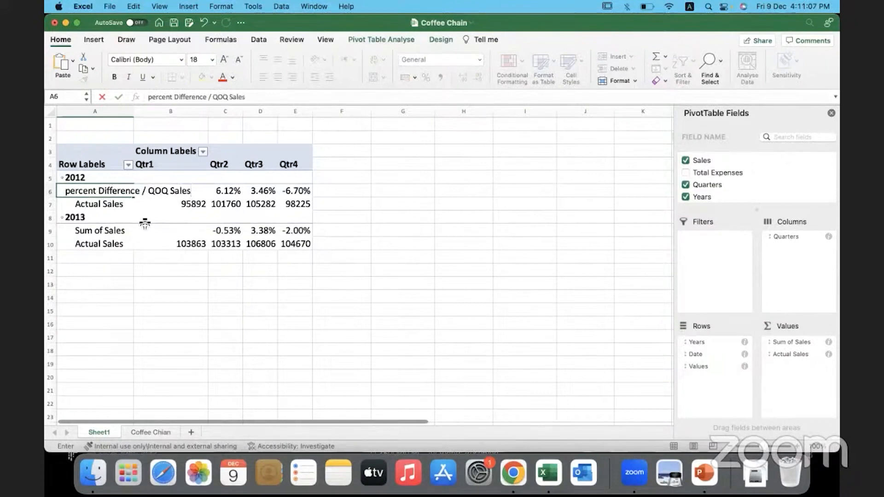
{"action": "key", "text": "BackSpace"}
{"action": "key", "text": "BackSpace"}
{"action": "key", "text": "BackSpace"}
{"action": "key", "text": "BackSpace"}
{"action": "key", "text": "BackSpace"}
{"action": "key", "text": "BackSpace"}
{"action": "key", "text": "BackSpace"}
{"action": "key", "text": "BackSpace"}
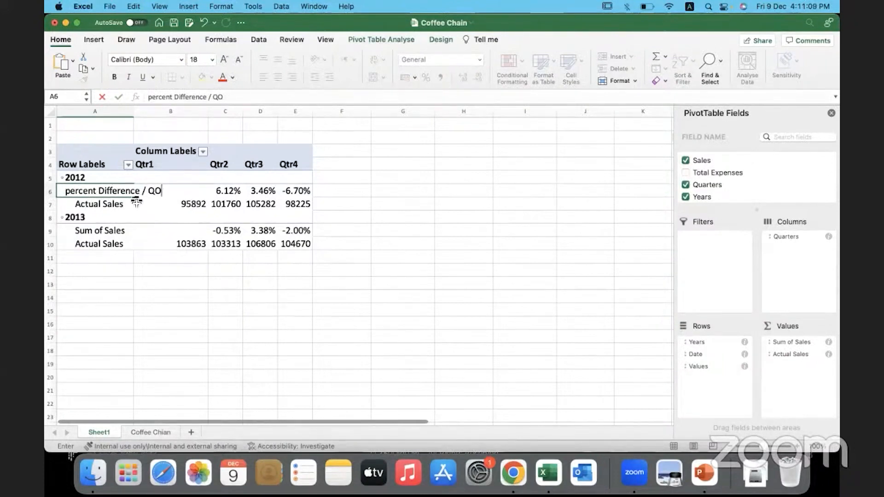
{"action": "type", "text": "oQ Growth"}
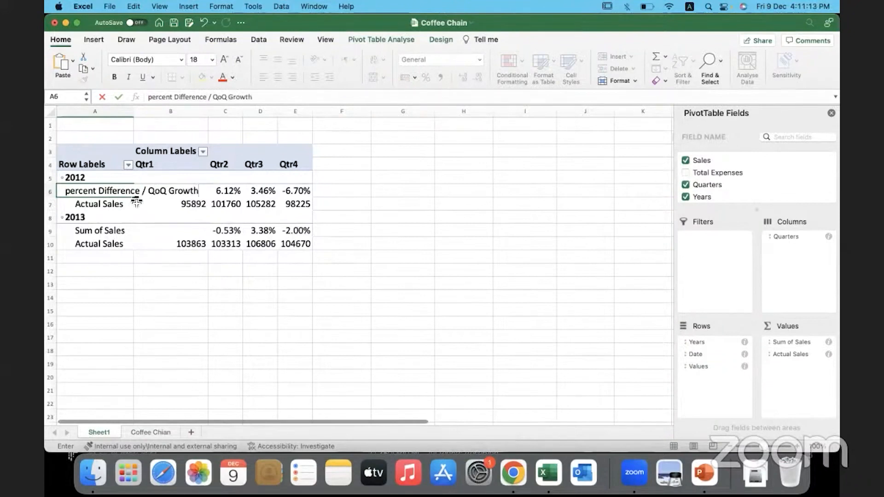
{"action": "left_click", "coordinate": [136, 202]}
Widen column A to fit the full row labels and compare the 2012 actual sales of Qtr1 and Qtr2.
{"action": "left_click_drag", "start_coordinate": [135, 111], "coordinate": [212, 113]}
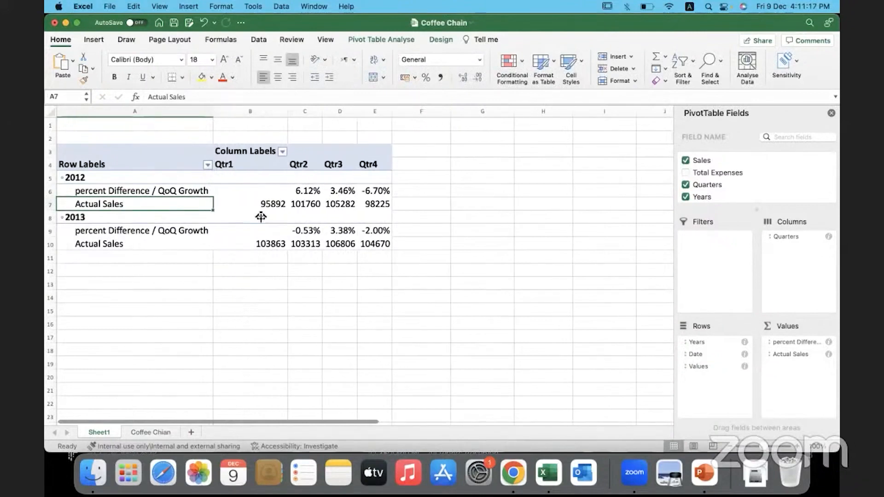
{"action": "left_click_drag", "start_coordinate": [243, 202], "coordinate": [299, 209]}
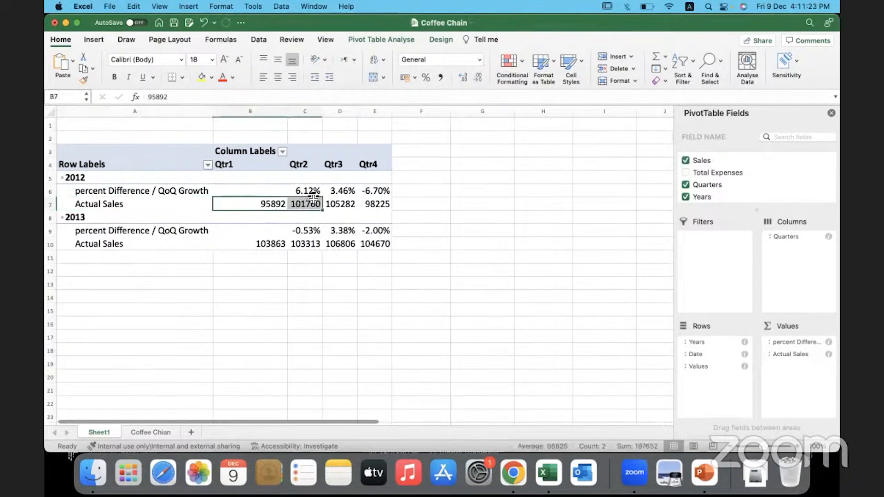
Check the 2012 quarter-on-quarter growth percentages for Qtr2, Qtr3 and Qtr4 against the actual sales of each pair of consecutive quarters.
{"action": "left_click", "coordinate": [313, 196]}
{"action": "left_click", "coordinate": [318, 206]}
{"action": "left_click_drag", "start_coordinate": [321, 208], "coordinate": [339, 207]}
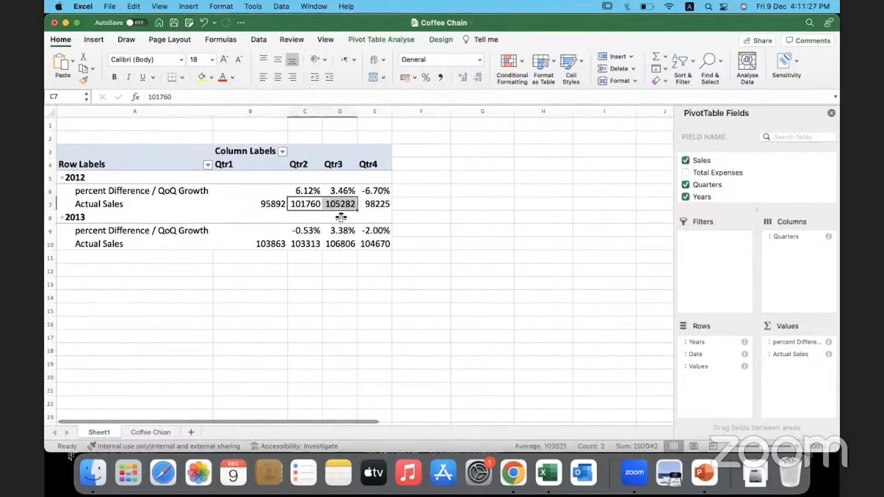
{"action": "left_click", "coordinate": [348, 189]}
{"action": "left_click_drag", "start_coordinate": [341, 207], "coordinate": [364, 207]}
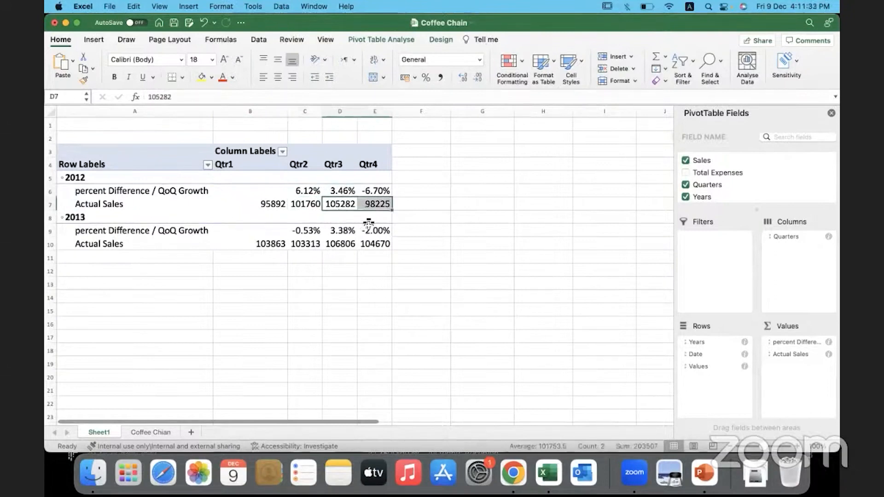
{"action": "left_click", "coordinate": [377, 193]}
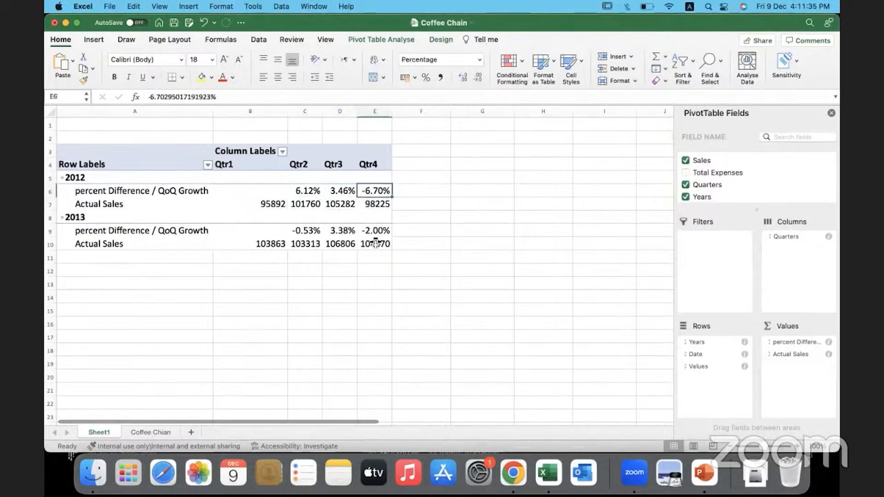
Examine the 2013 actual sales and growth percentages for each quarter, including the Qtr1 growth cell and its actual sales.
{"action": "left_click_drag", "start_coordinate": [267, 245], "coordinate": [333, 245]}
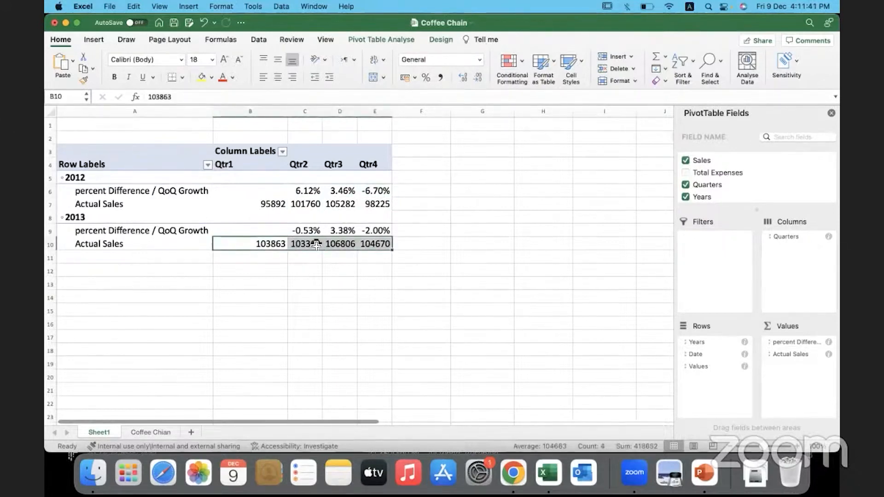
{"action": "left_click", "coordinate": [311, 231]}
{"action": "left_click", "coordinate": [340, 231]}
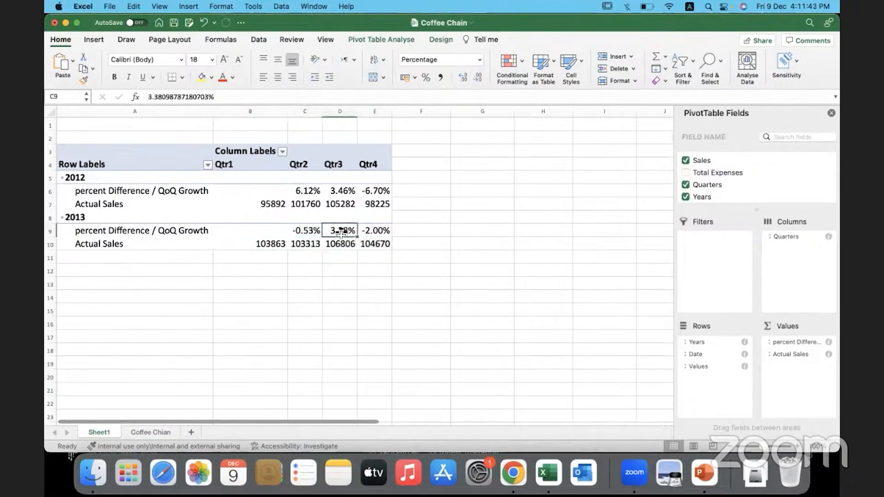
{"action": "left_click", "coordinate": [375, 232]}
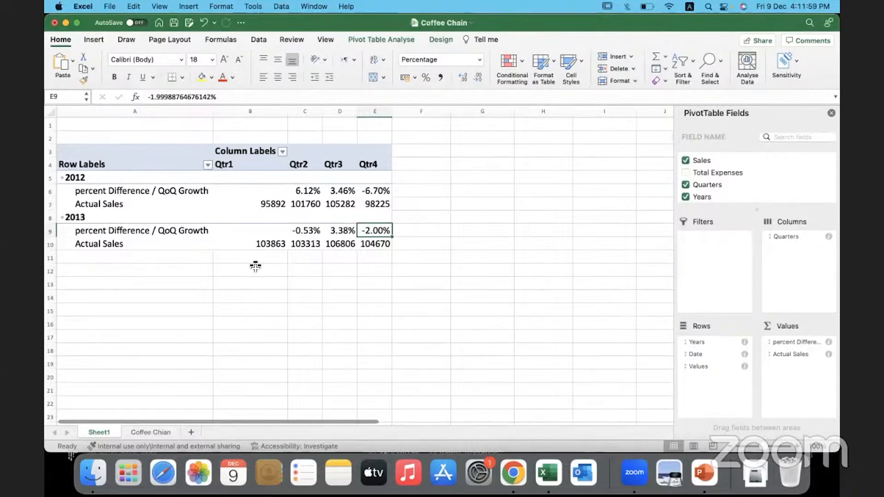
{"action": "left_click", "coordinate": [271, 231]}
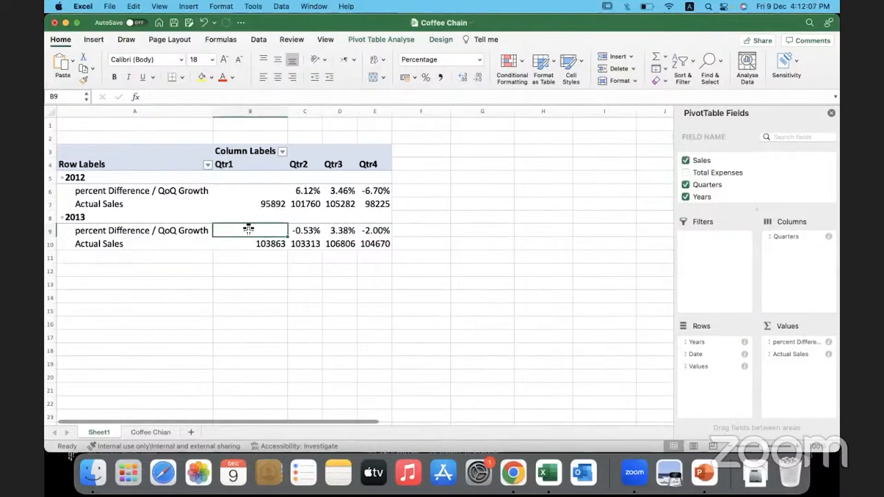
{"action": "left_click", "coordinate": [258, 245]}
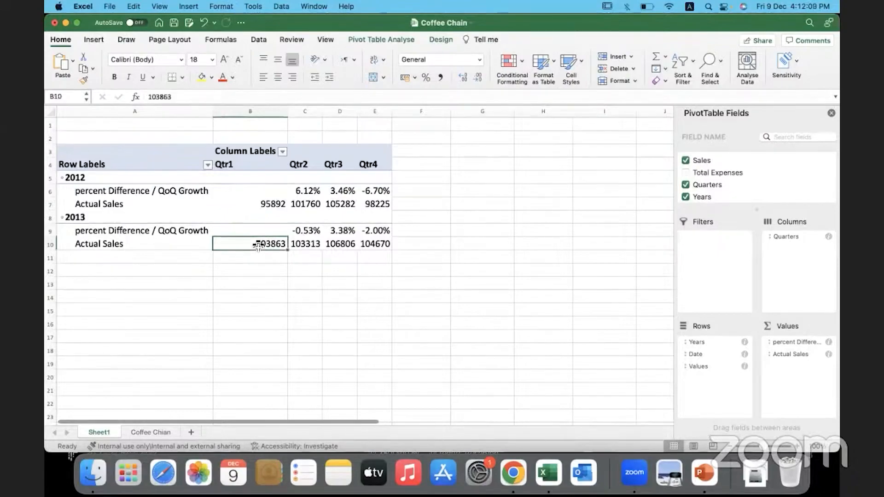